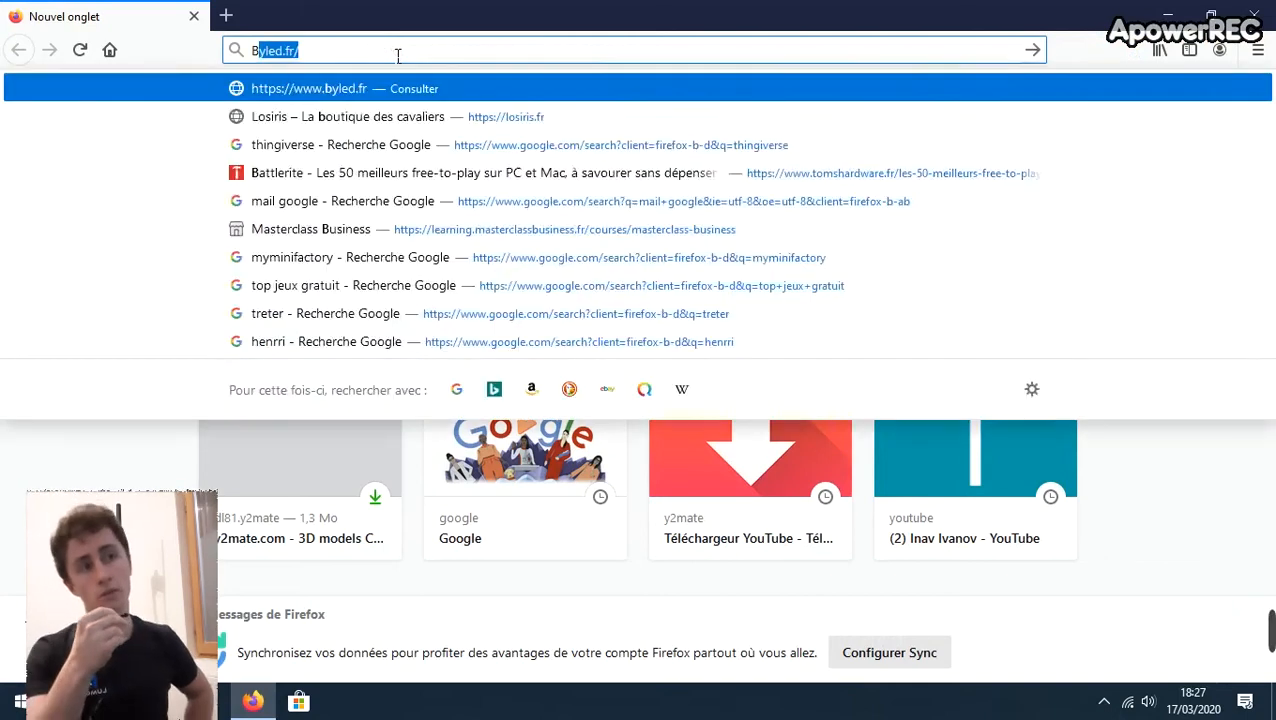
Step: Go to google.fr and search the web for Blender
key("BackSpace")
key("BackSpace")
type("g")
key("Return")
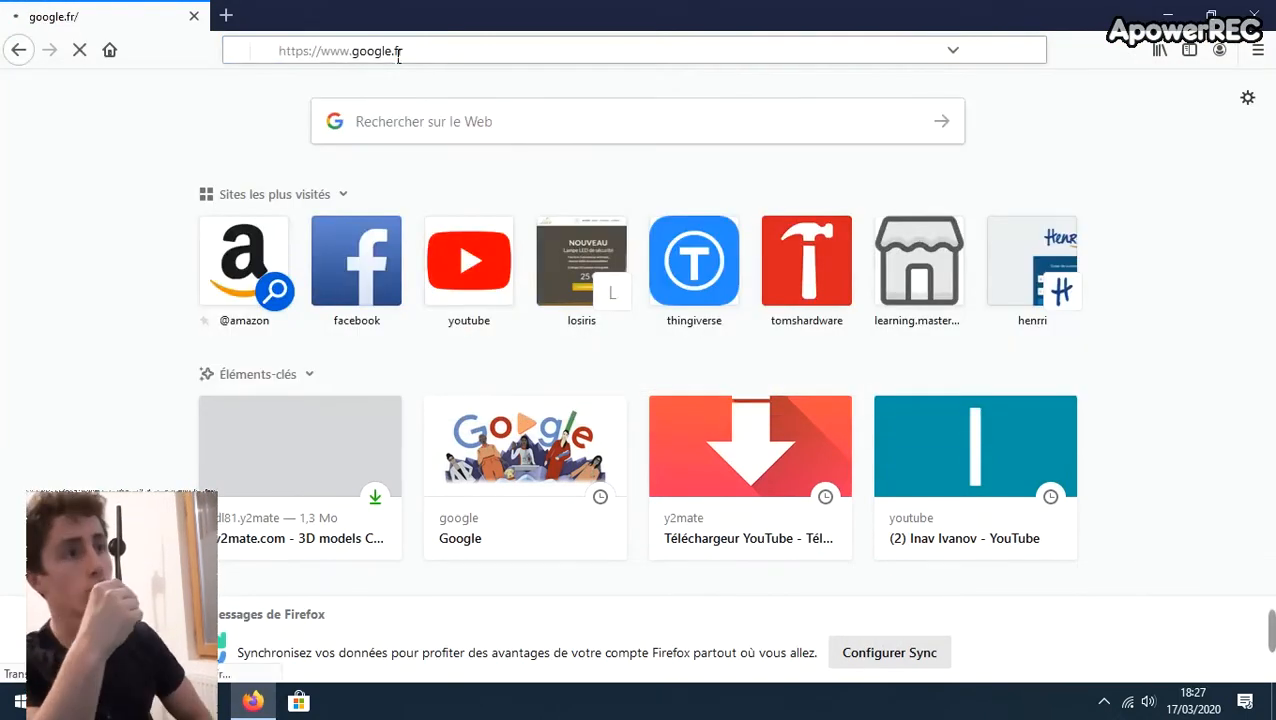
type("Blender")
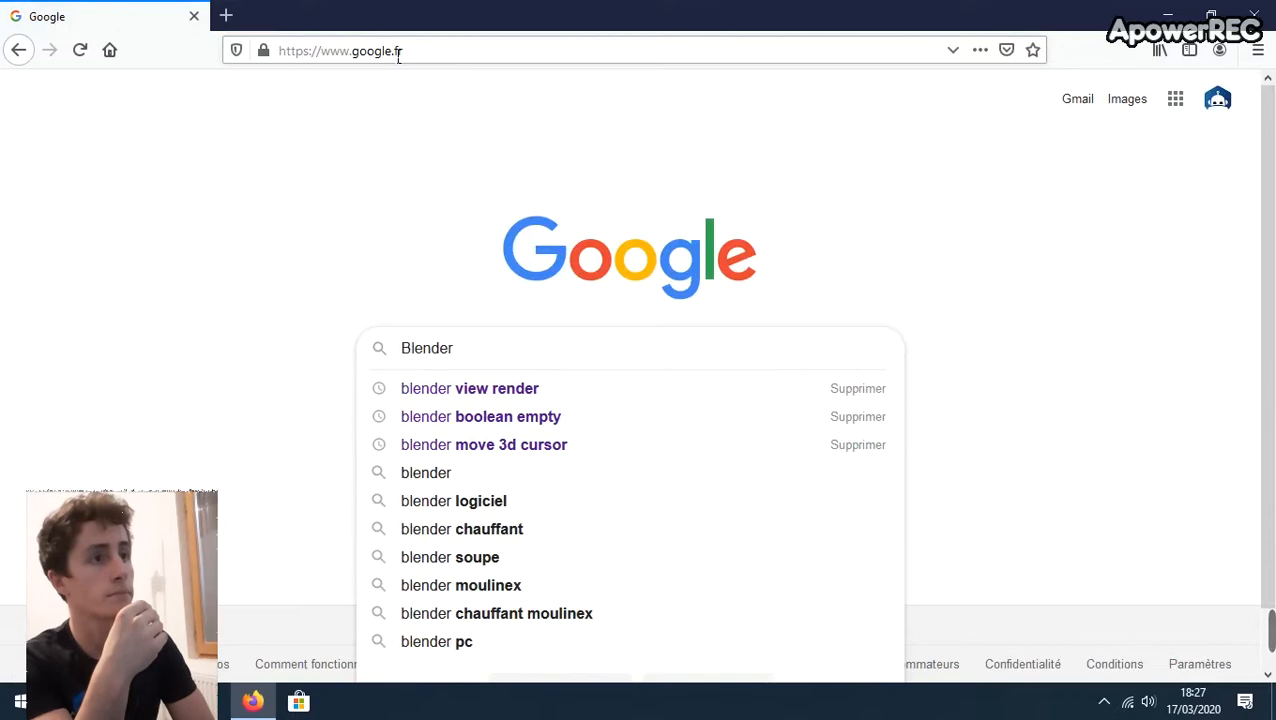
key("Return")
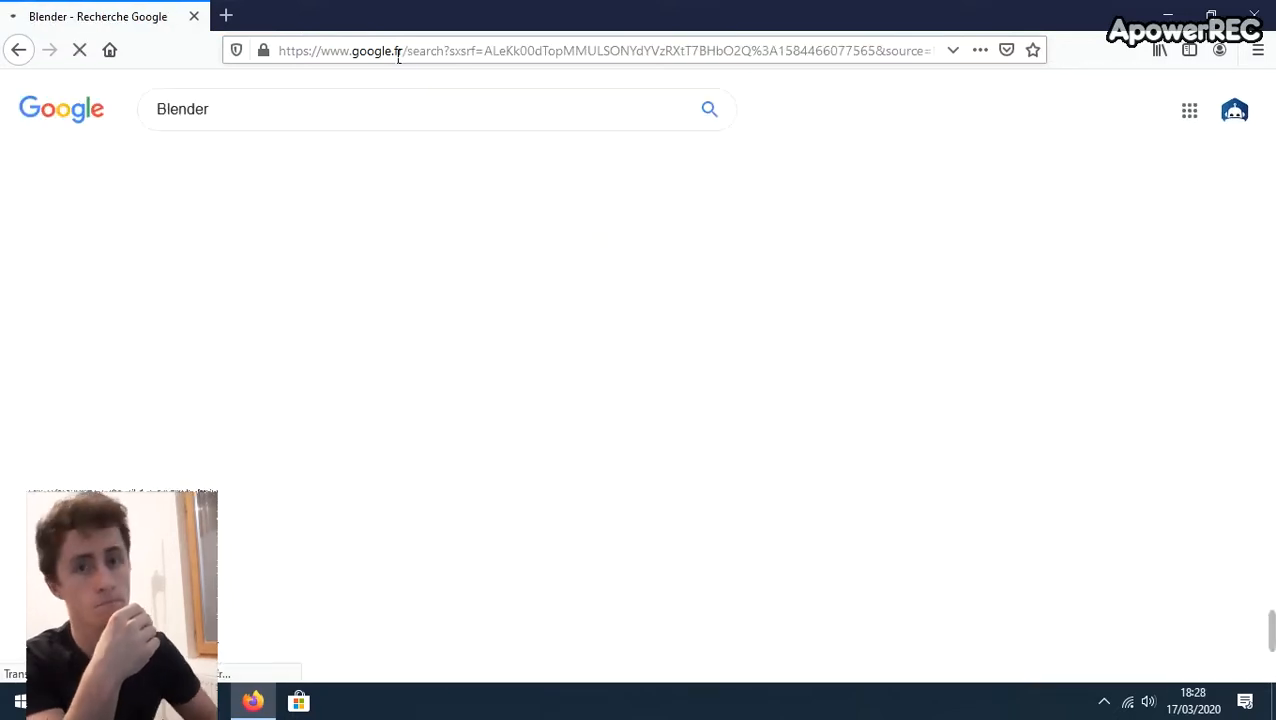
Step: Request the Blender 2.82a Windows installer from blender.org, cancel saving the file and close the browser
left_click(474, 265)
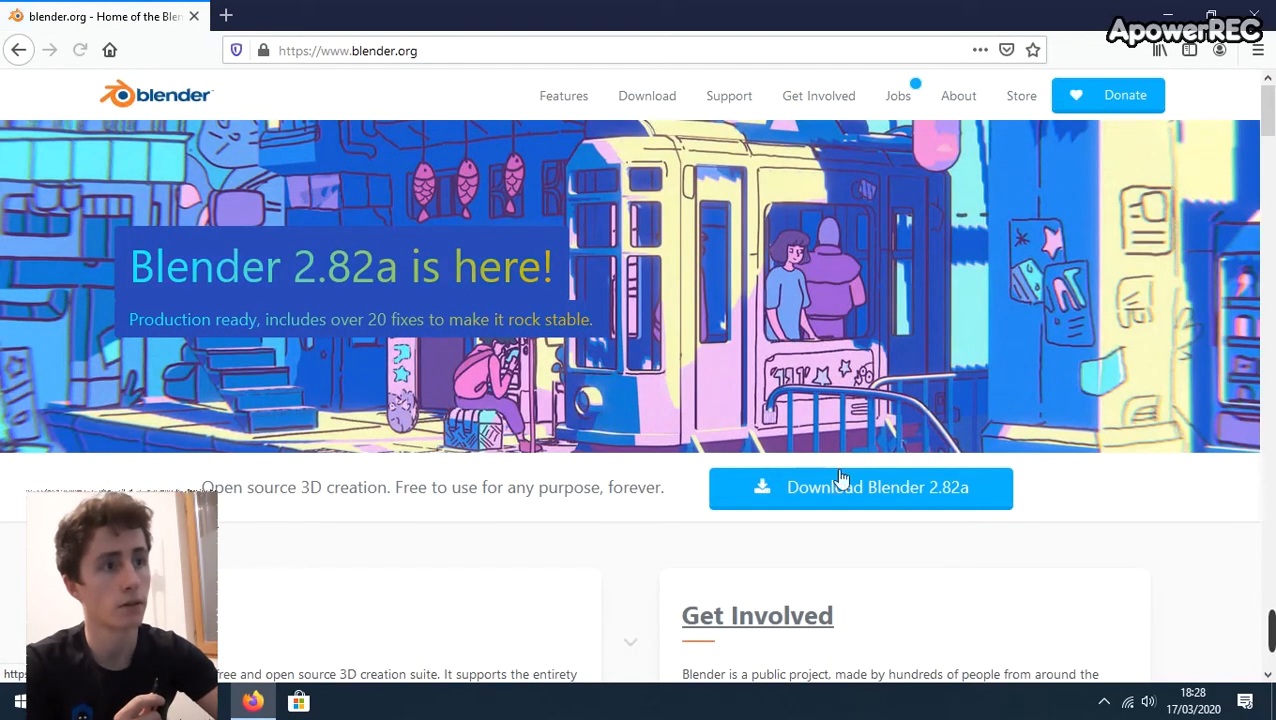
left_click(841, 489)
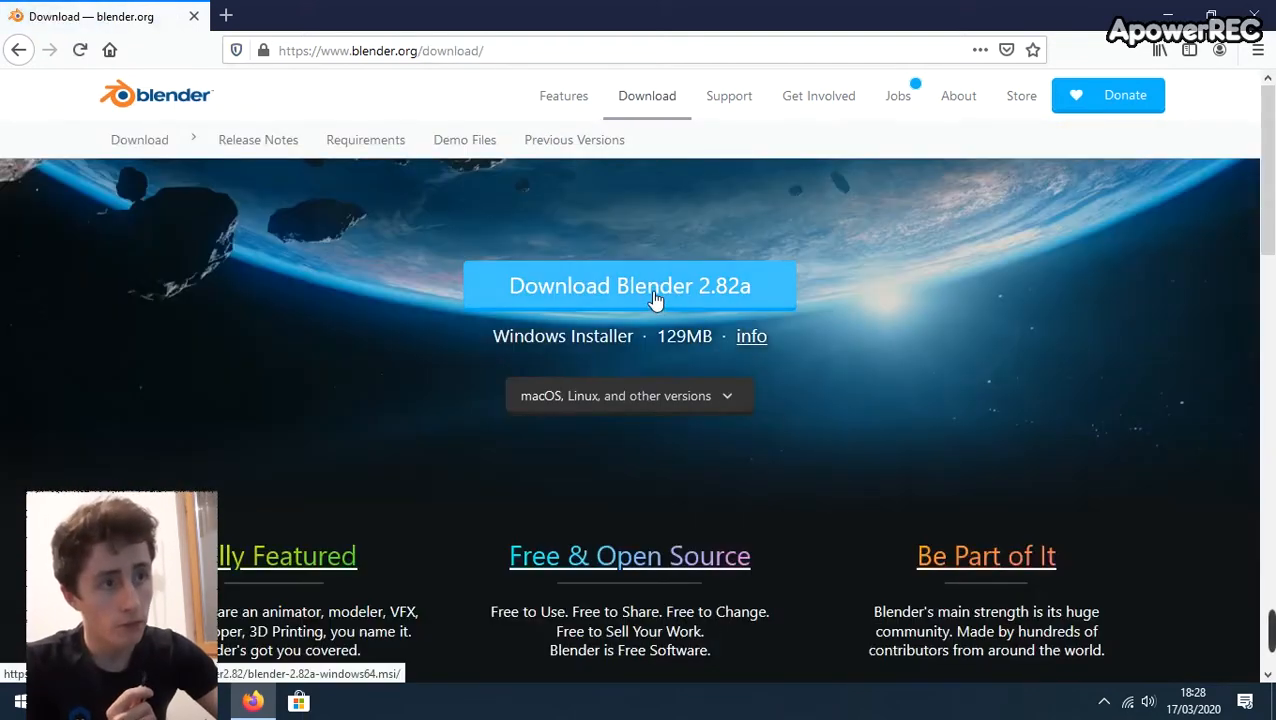
left_click(651, 293)
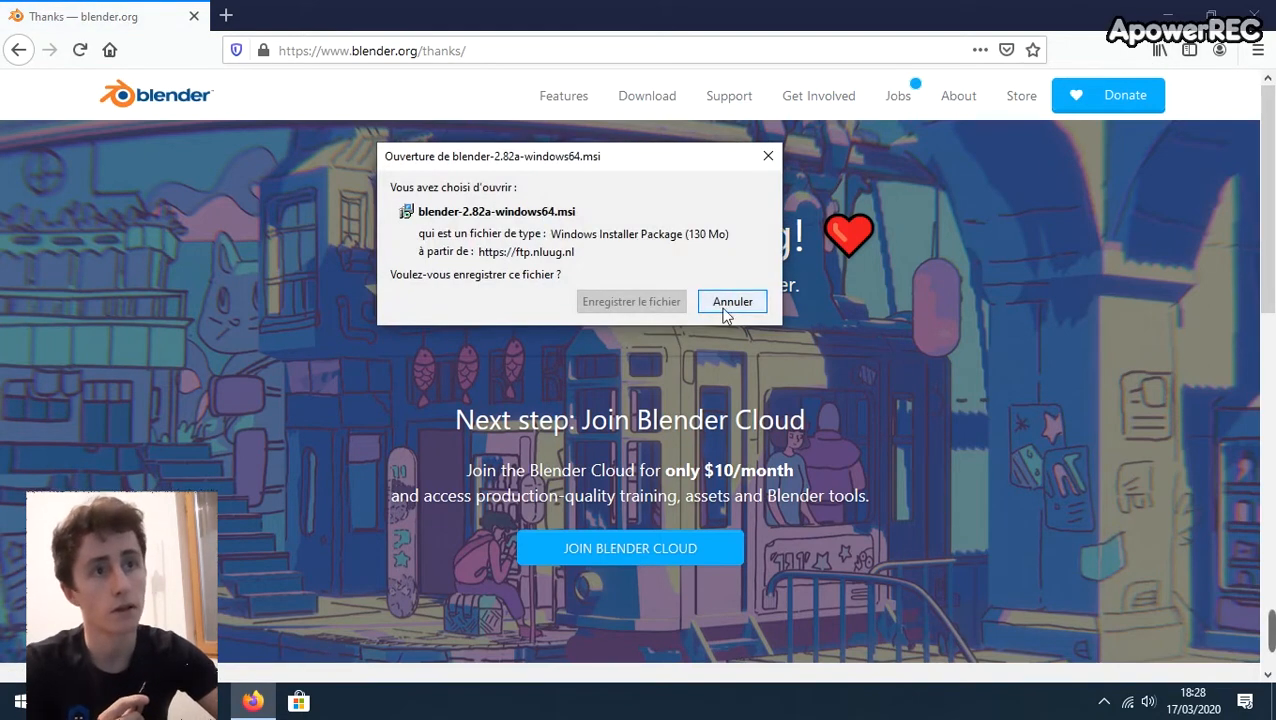
left_click(767, 156)
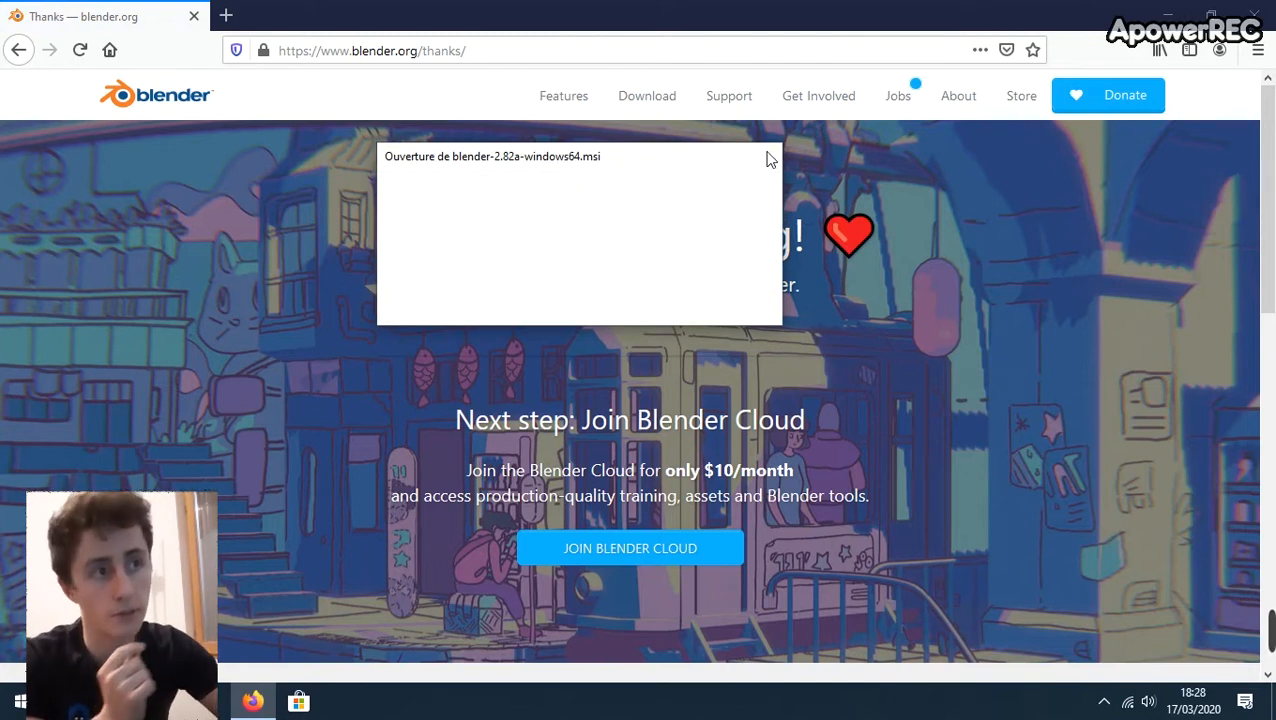
left_click(1268, 8)
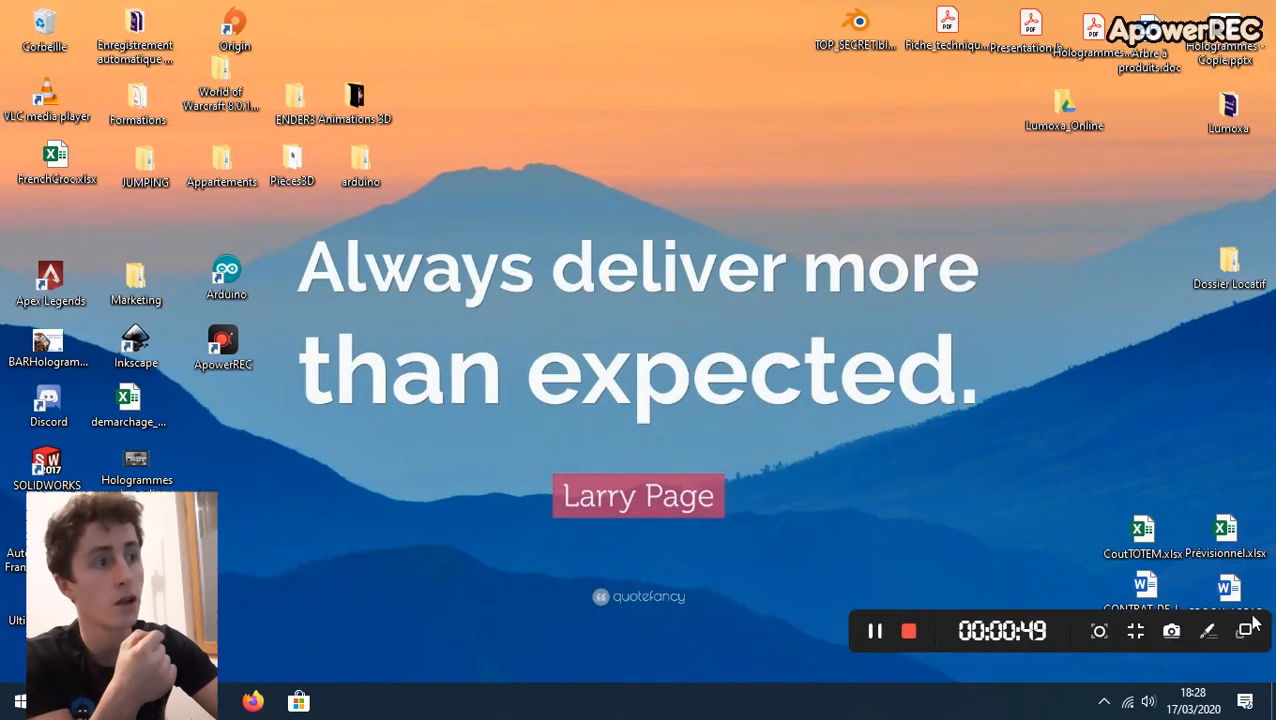
Step: Launch the installed Blender program and dismiss its splash screen
left_click(20, 701)
left_click(20, 701)
double_click(132, 617)
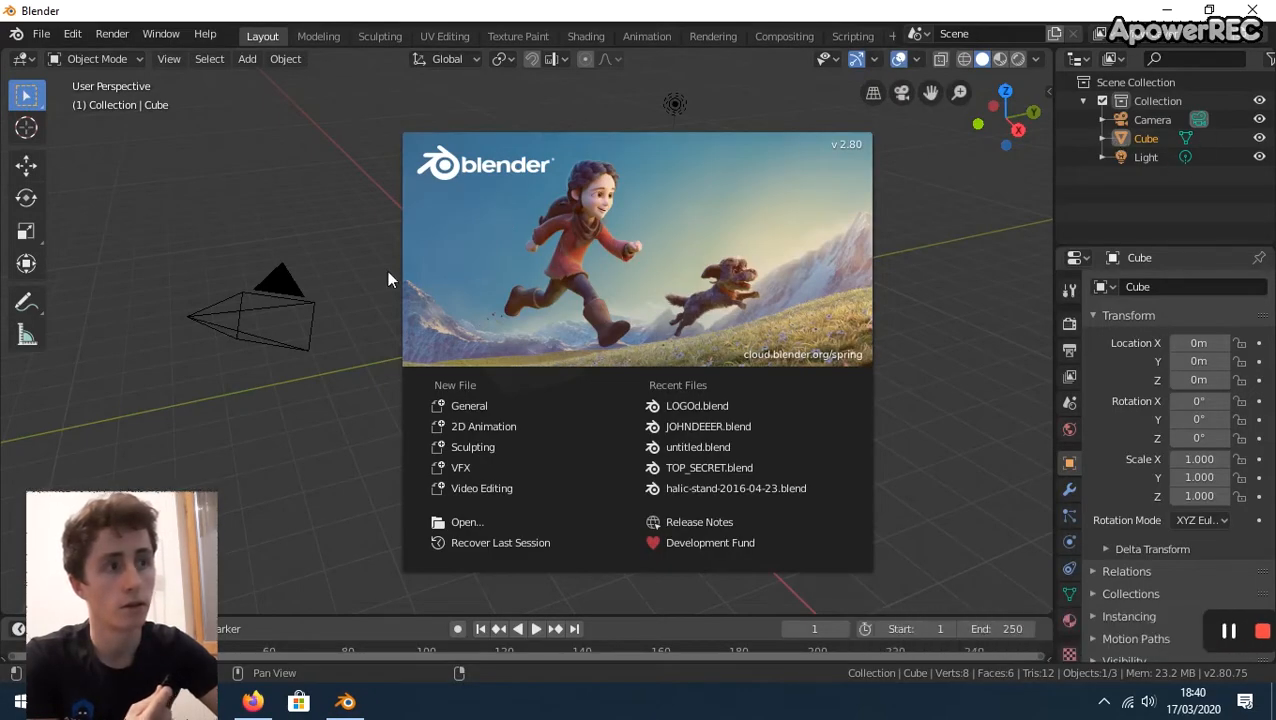
left_click(727, 112)
Step: Delete the default cube and the light from the scene
left_click(292, 318)
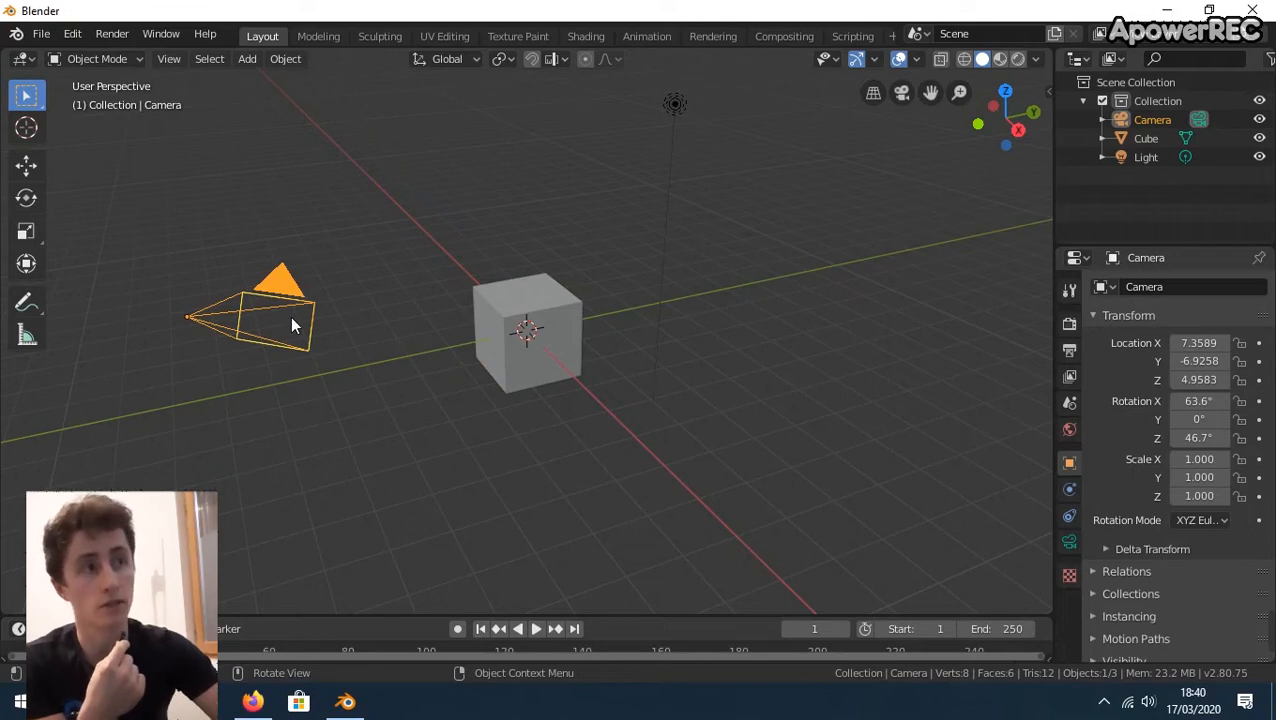
left_click(450, 317)
left_click(495, 318)
key("Delete")
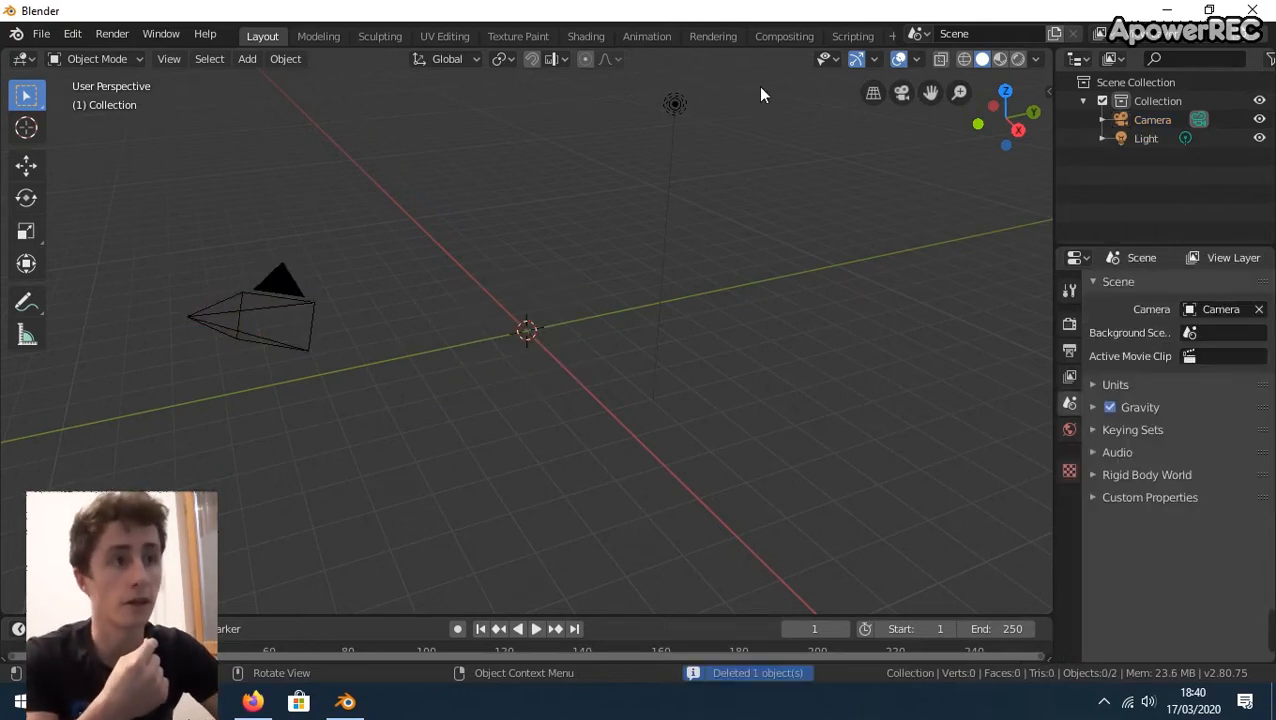
left_click(688, 101)
key("Delete")
left_click_drag(658, 407, 490, 258)
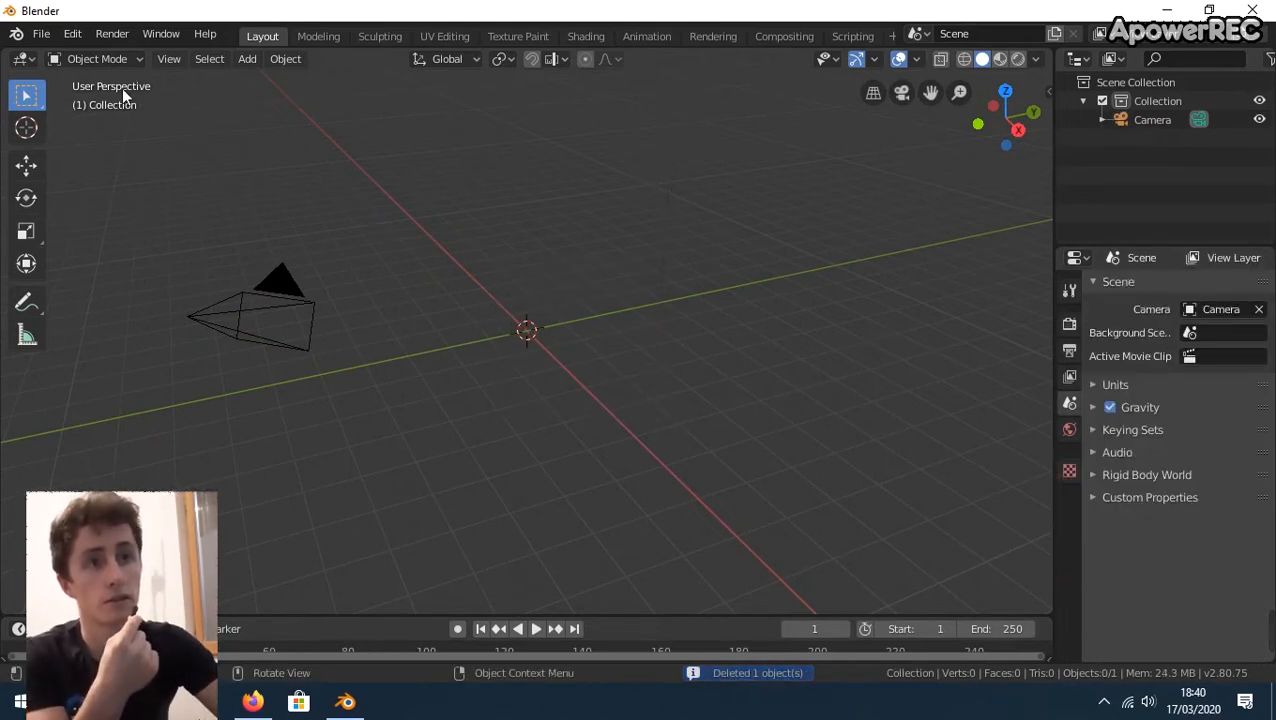
Step: Open the theme preferences for the 3D View and expand the Theme Space colours
left_click(35, 38)
mouse_move(72, 34)
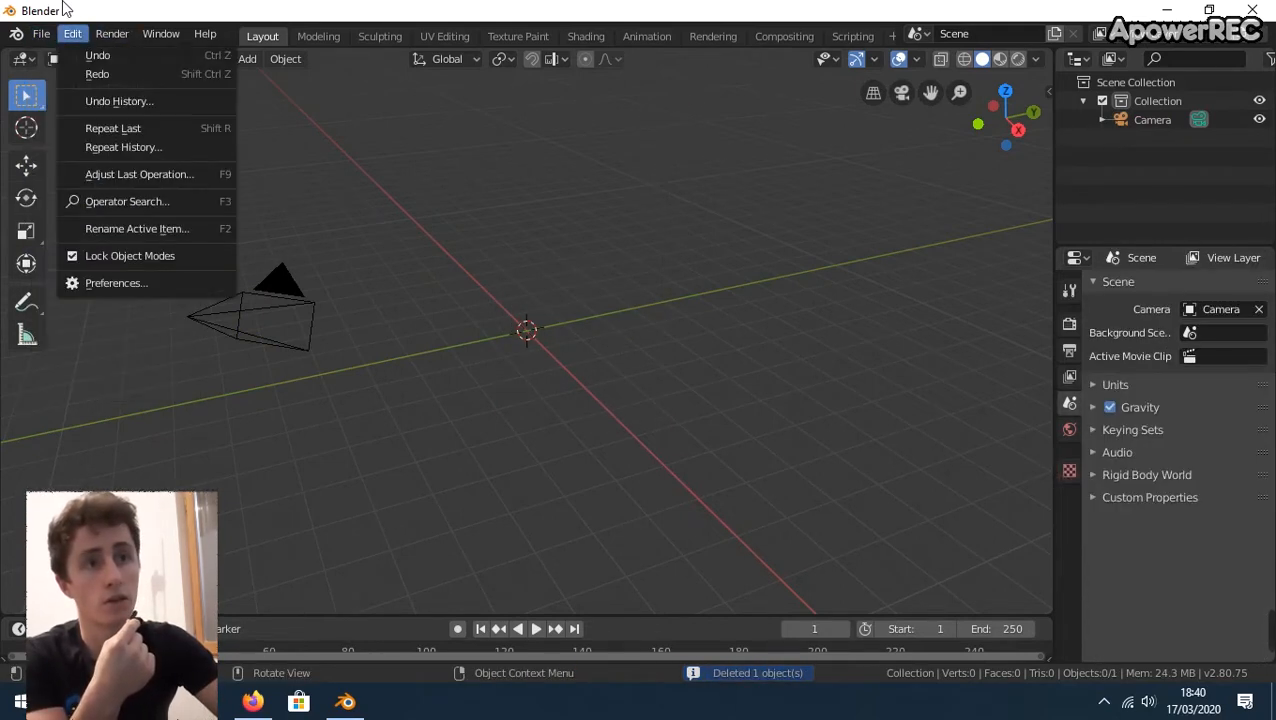
left_click(126, 284)
left_click(200, 177)
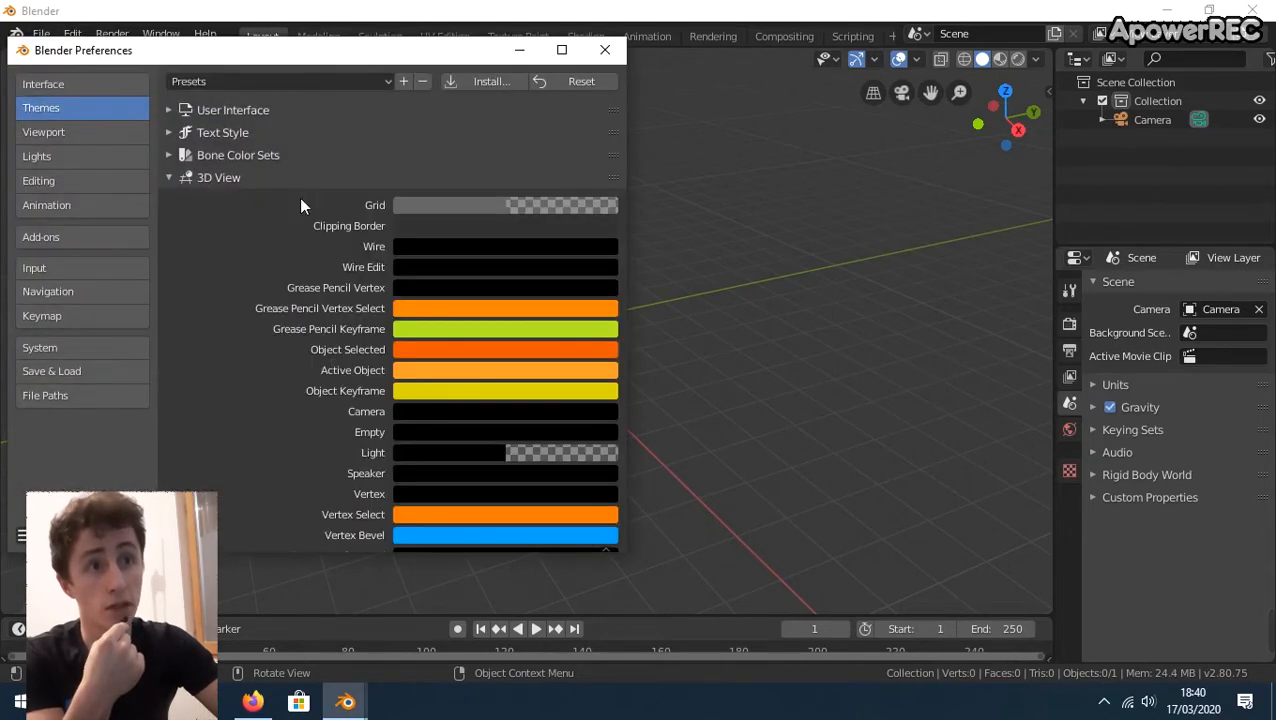
scroll(467, 209, "down", 20)
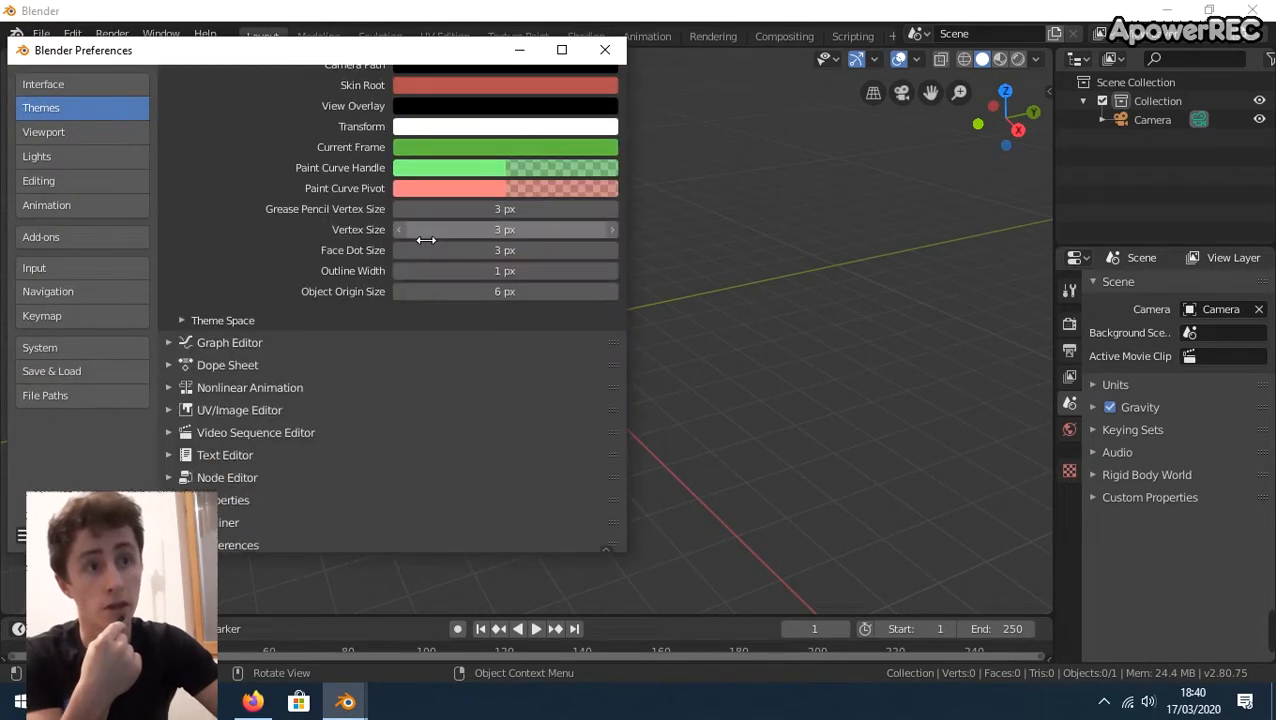
left_click(221, 321)
scroll(221, 322, "down", 3)
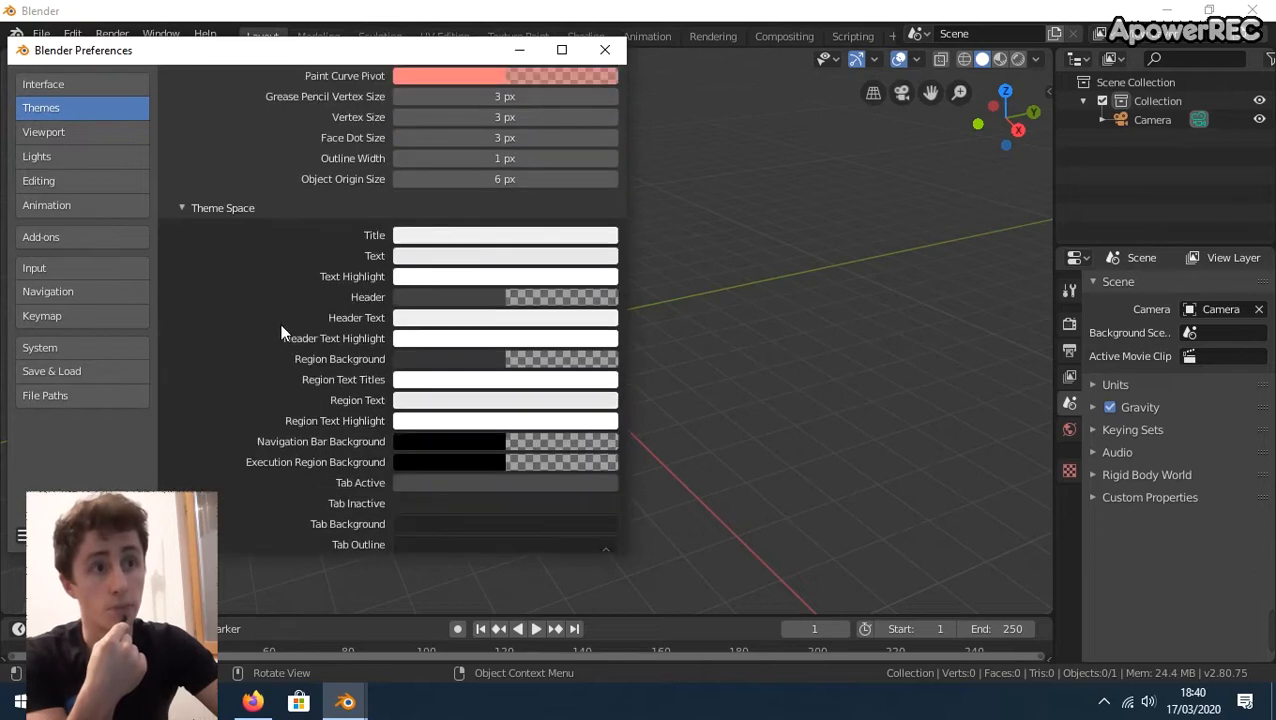
left_click(433, 441)
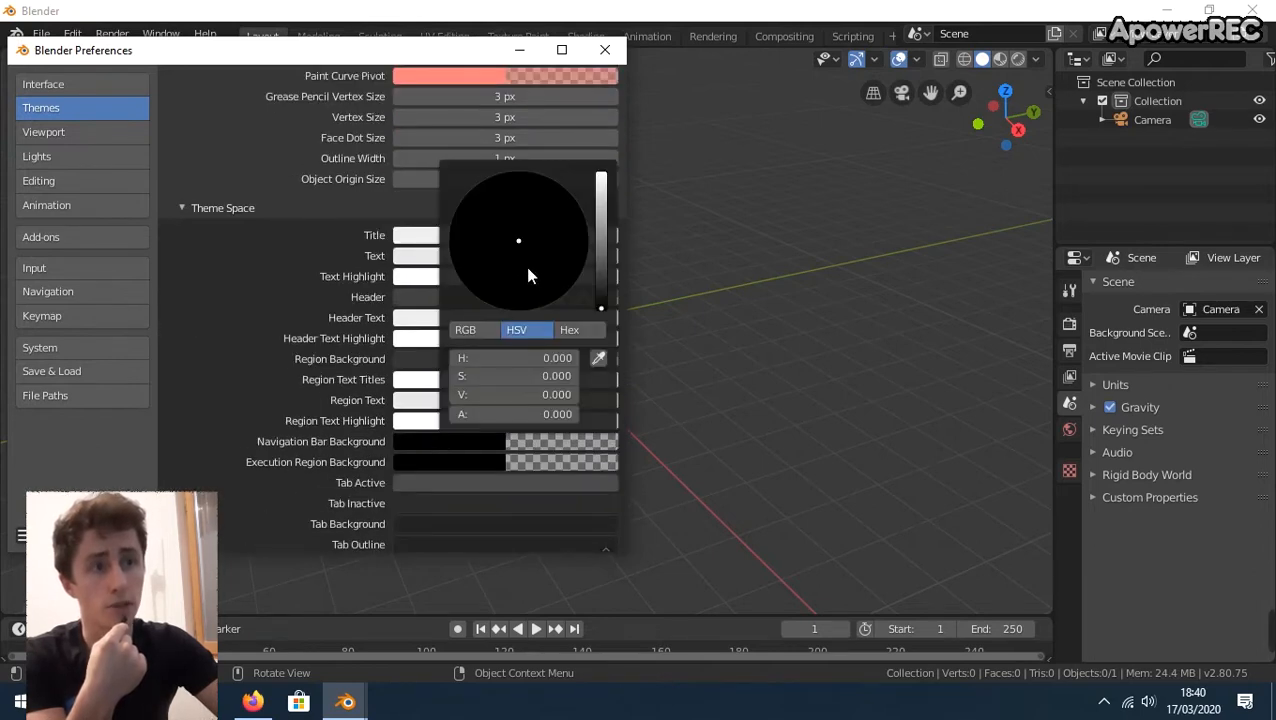
scroll(246, 372, "down", 1)
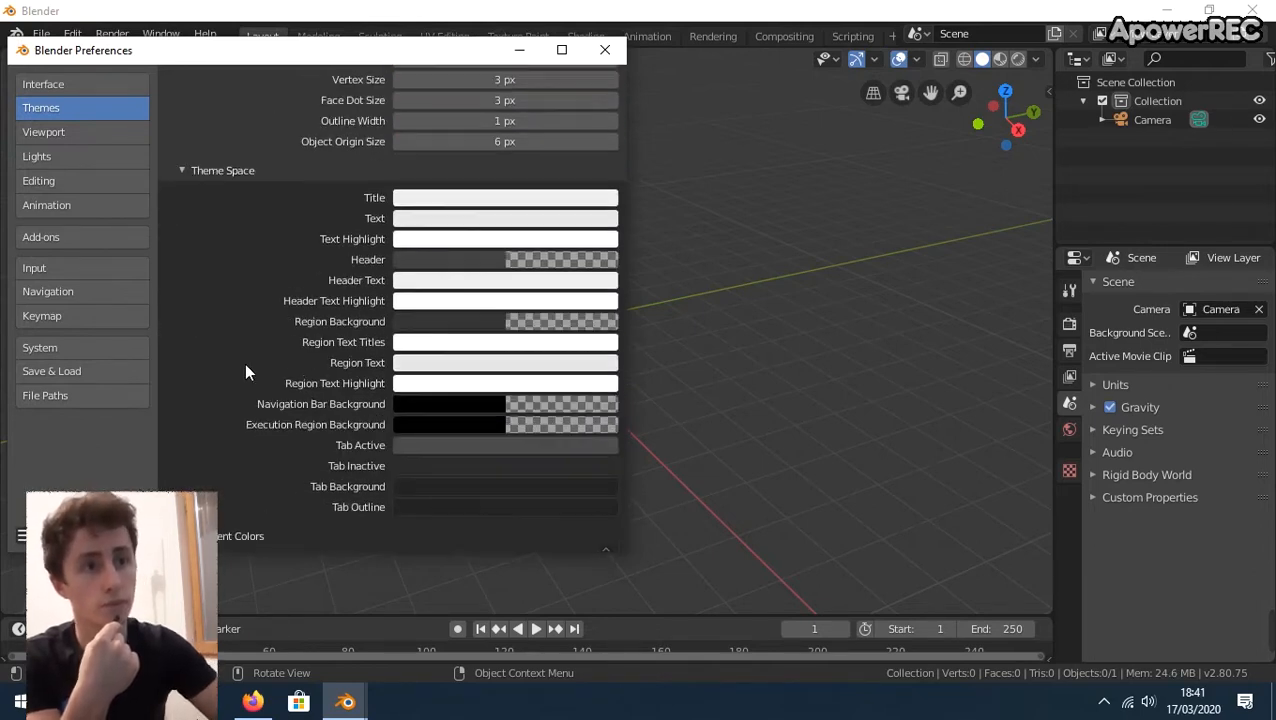
Step: Set the 3D View's Gradient High/Off colour to black and leave the preferences
scroll(246, 372, "down", 1)
left_click(240, 497)
scroll(244, 483, "down", 3)
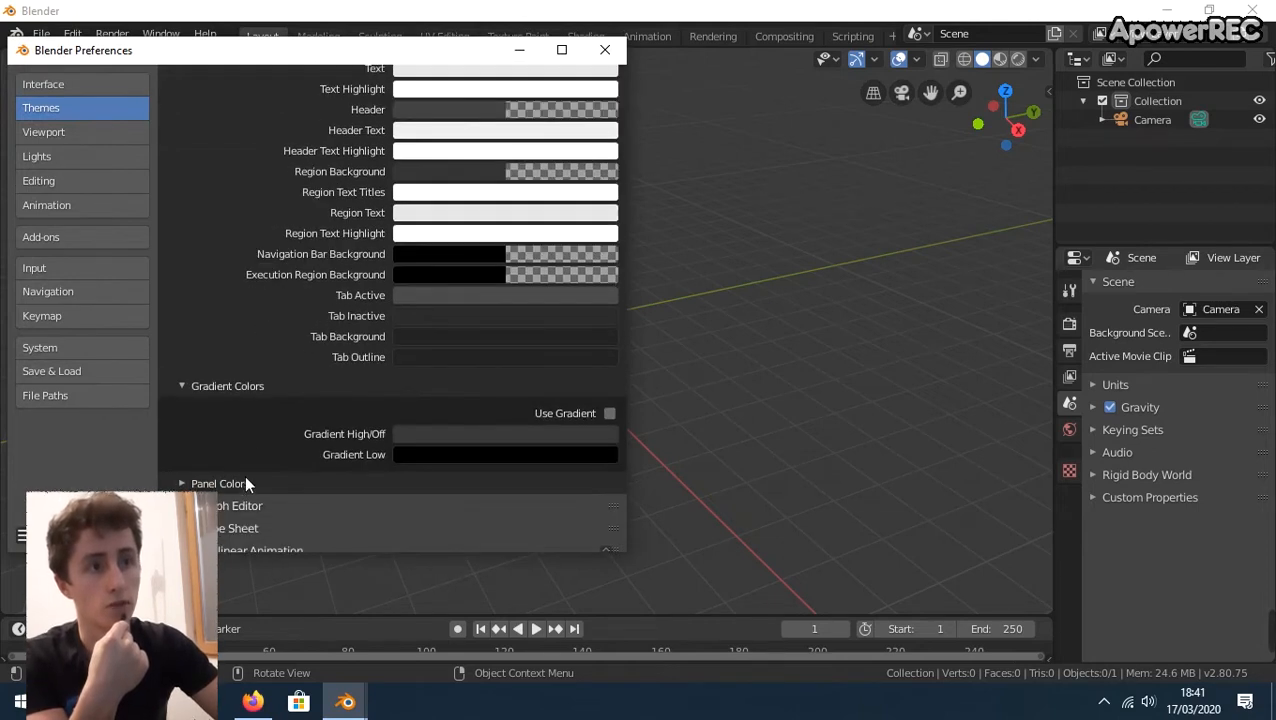
left_click(427, 433)
left_click_drag(601, 285, 600, 322)
left_click(690, 285)
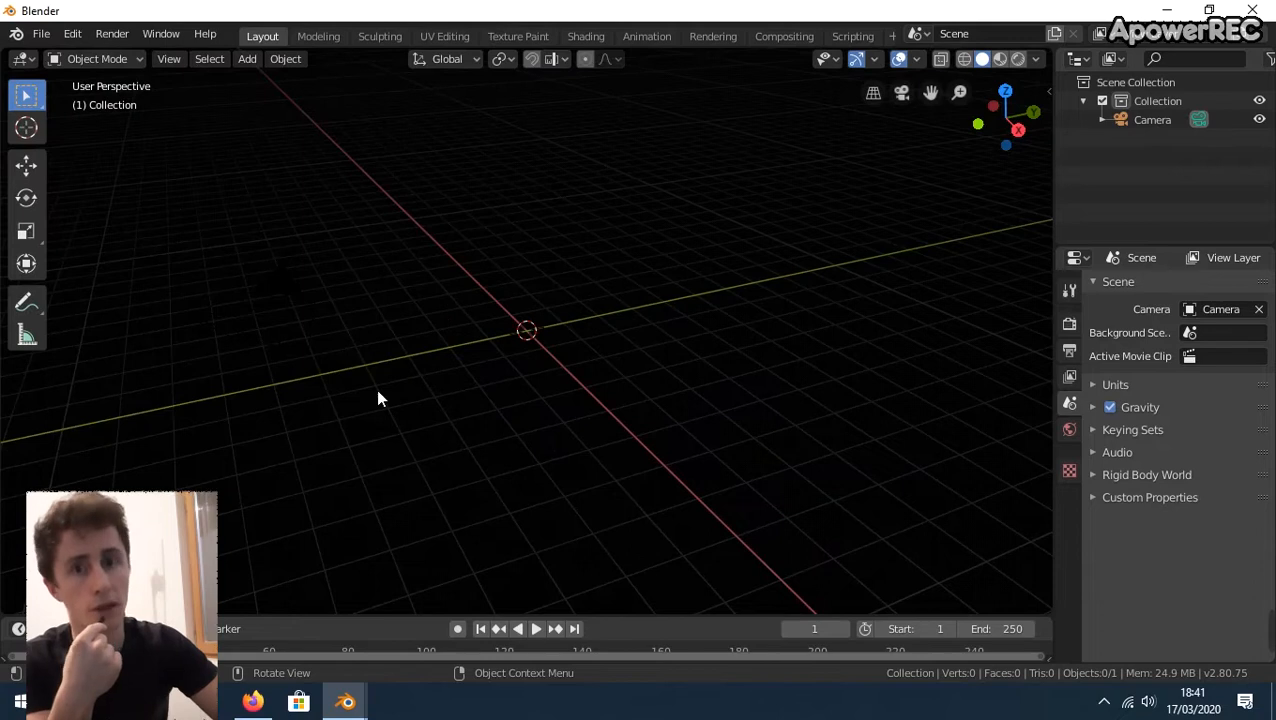
Step: Add a text object at the origin and replace its content with "Votre Texte" on two lines
key("shift+a")
left_click(295, 392)
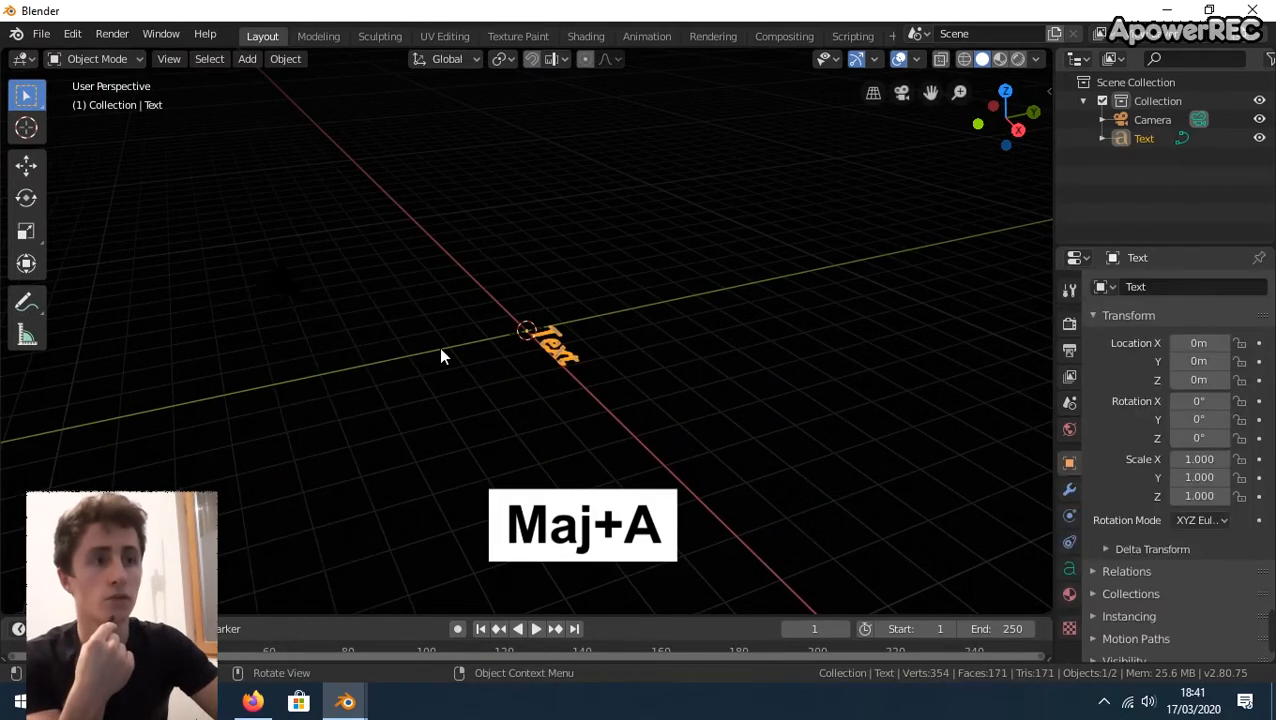
middle_click_drag(505, 352, 641, 420)
key("Tab")
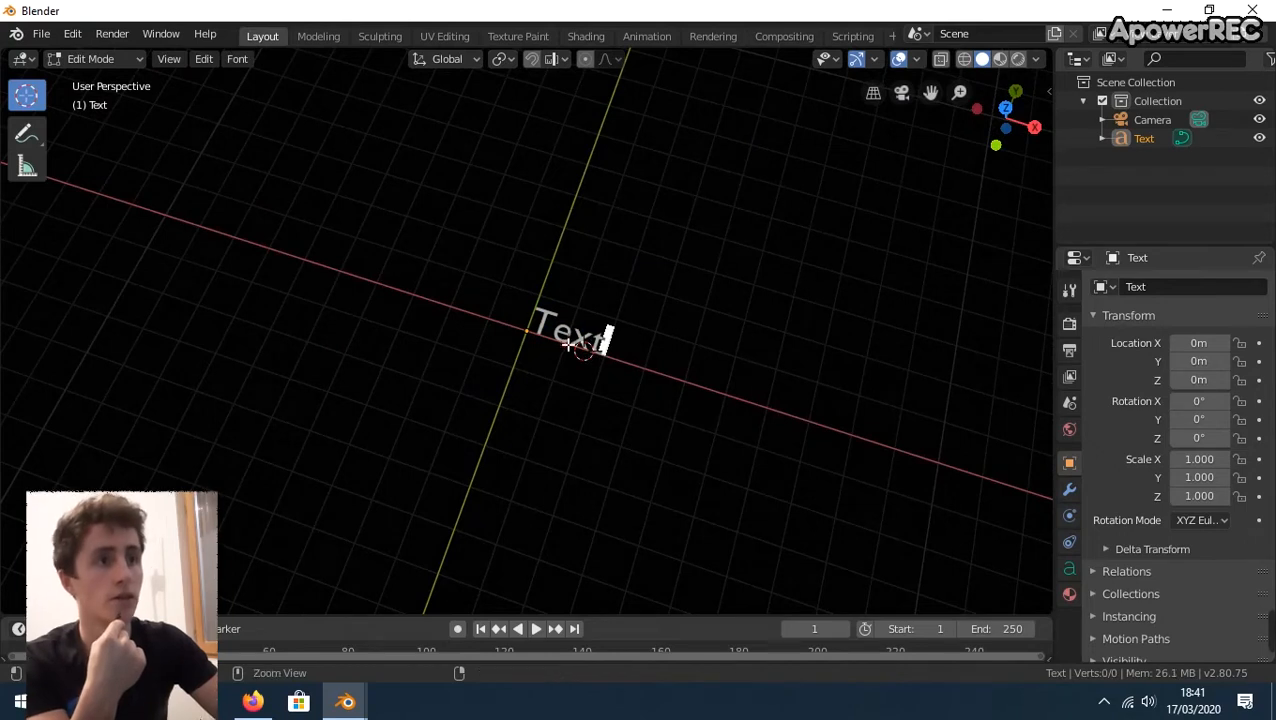
key("ctrl+a")
type("Votre ")
type("Te")
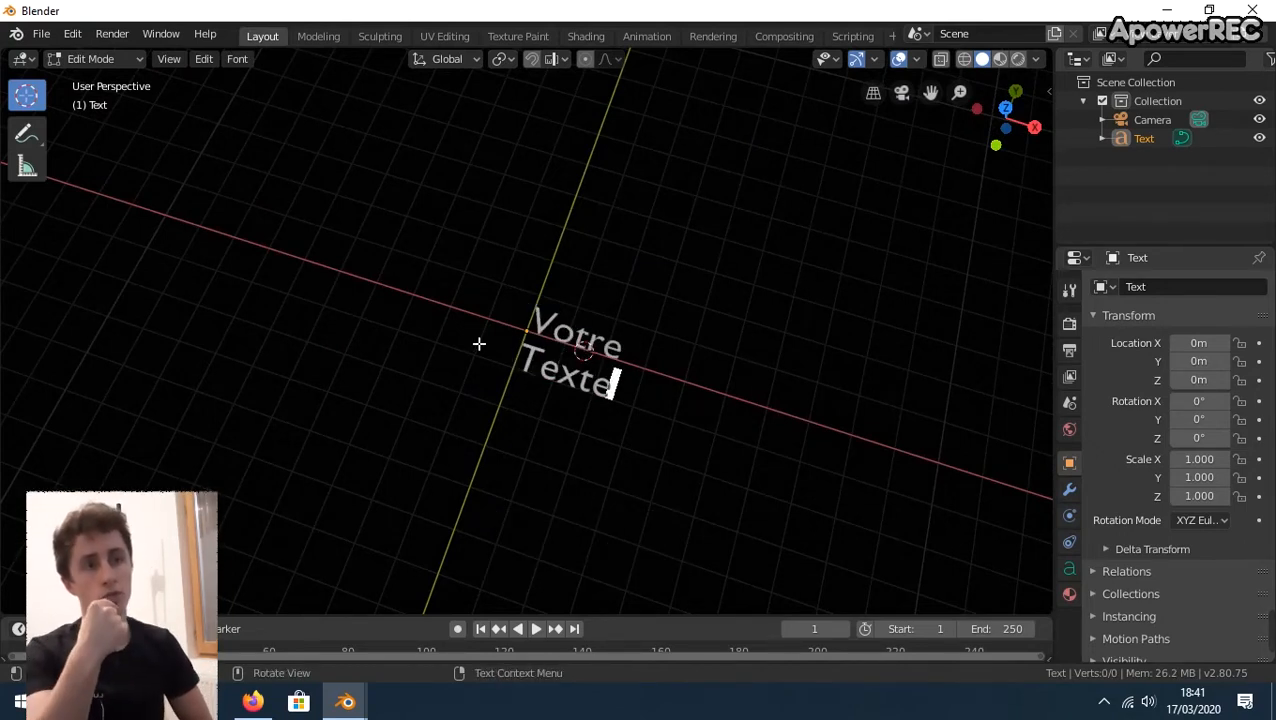
key("Tab")
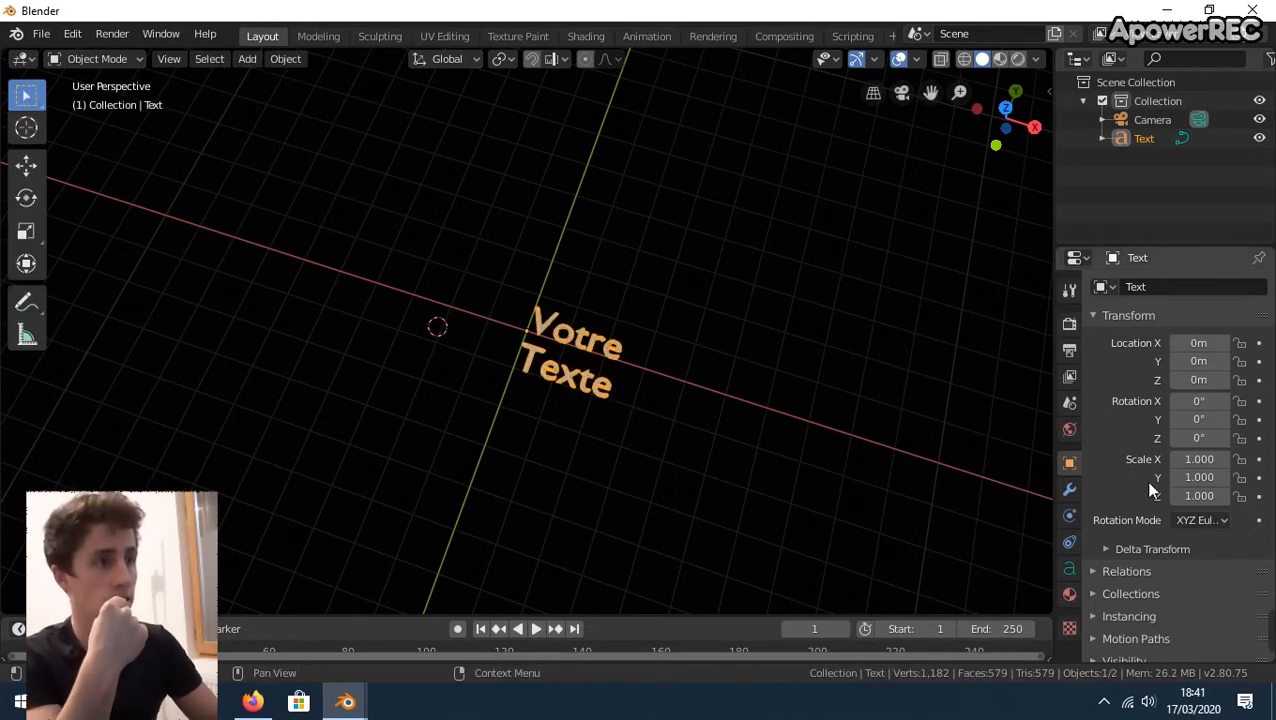
Step: Set the horizontal paragraph alignment of the text to Center
left_click(1063, 568)
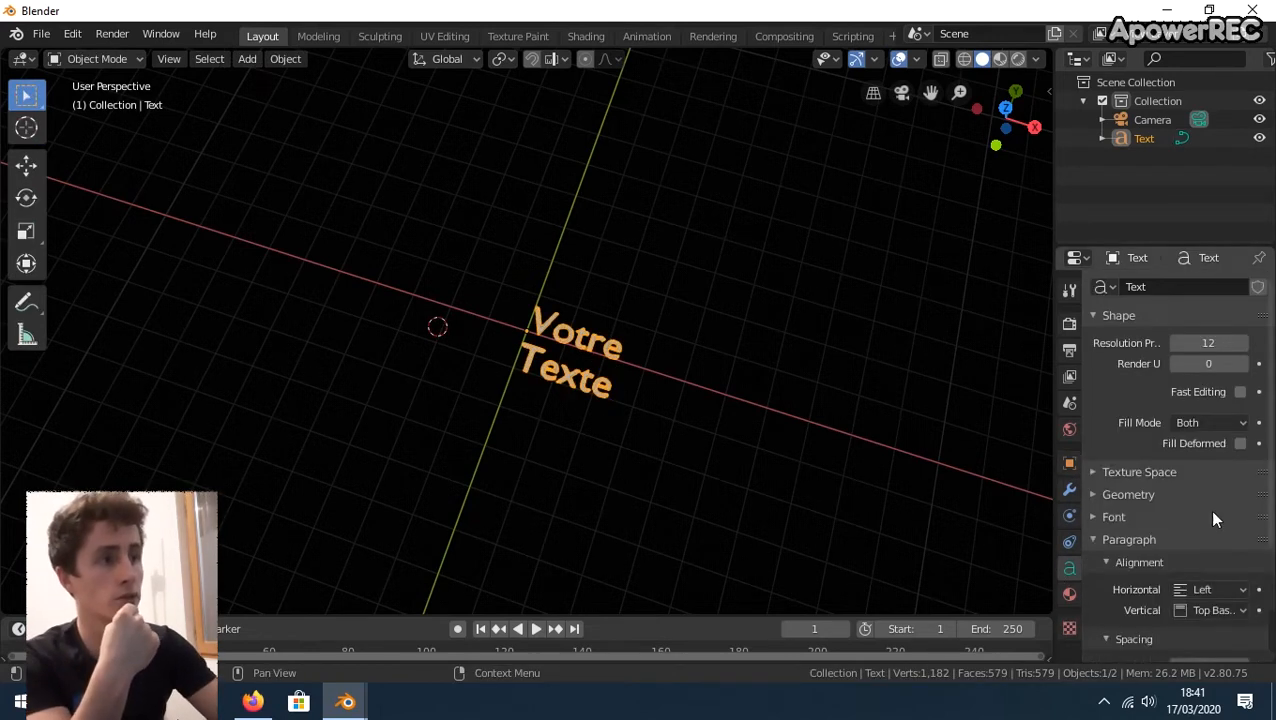
left_click(1205, 590)
left_click(1170, 545)
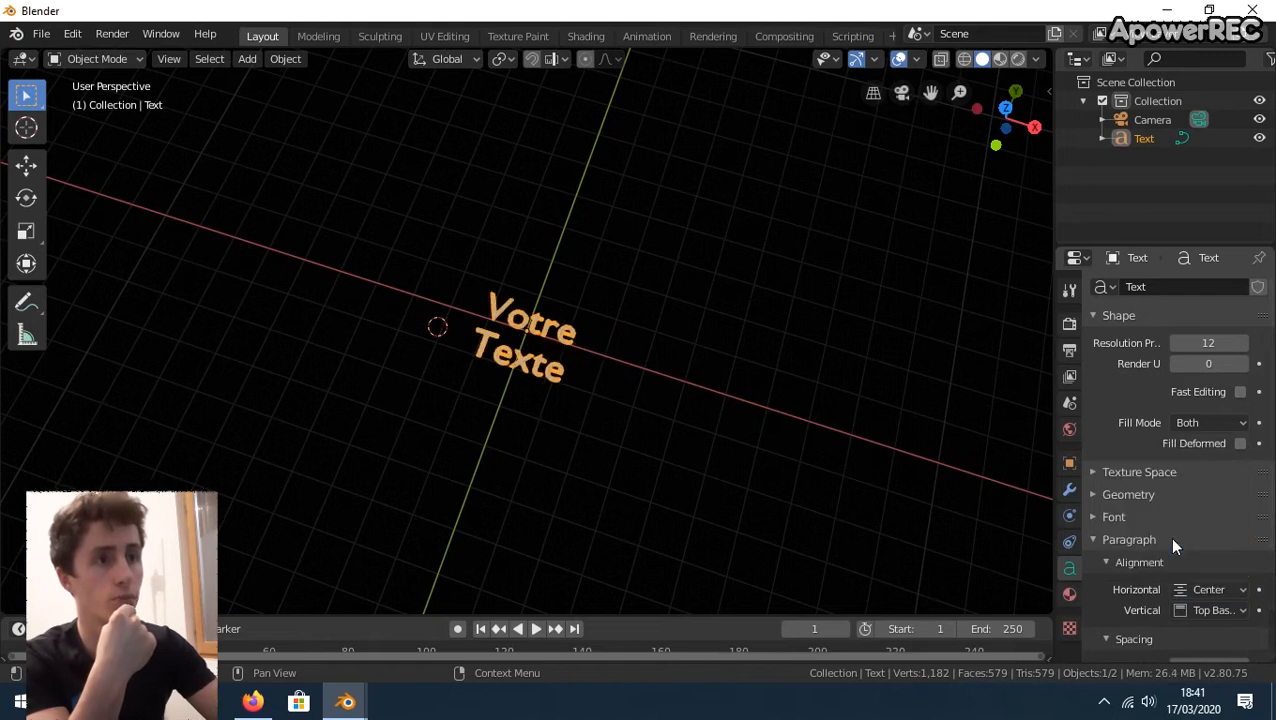
Step: Convert the "Votre Texte" text object to a mesh
scroll(520, 343, "up", 3)
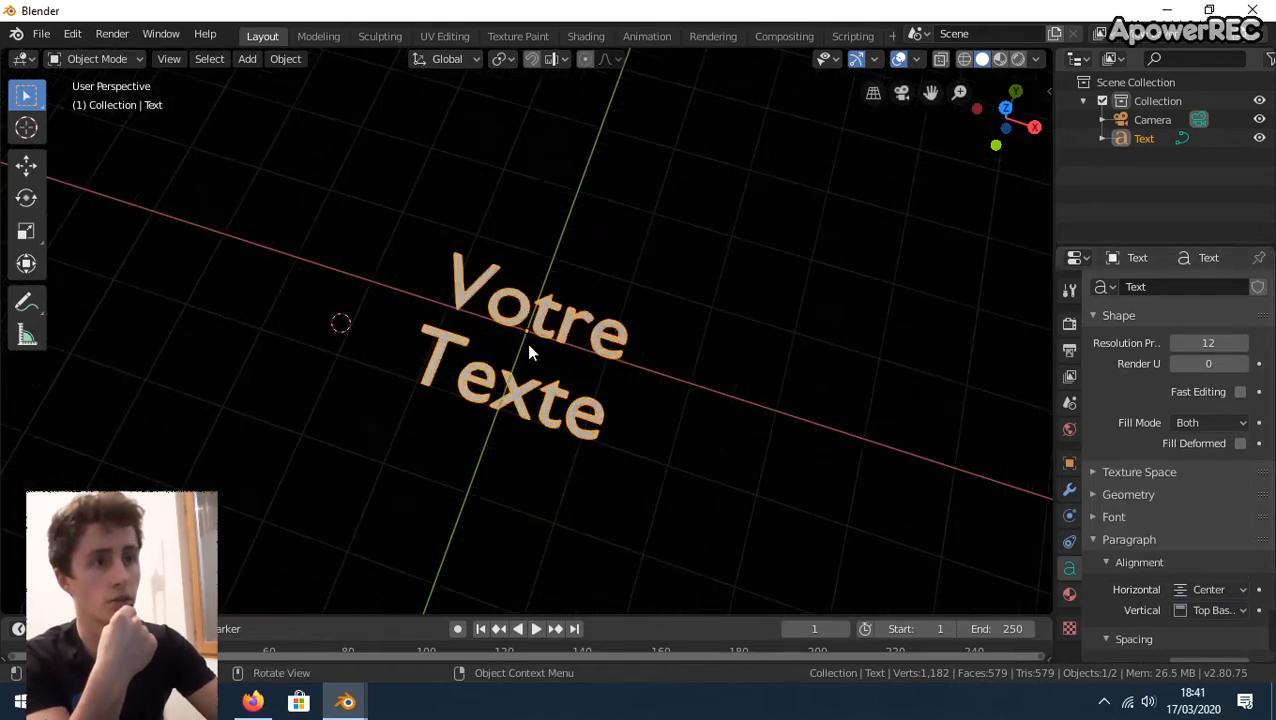
middle_click_drag(525, 332, 548, 377)
right_click(565, 330)
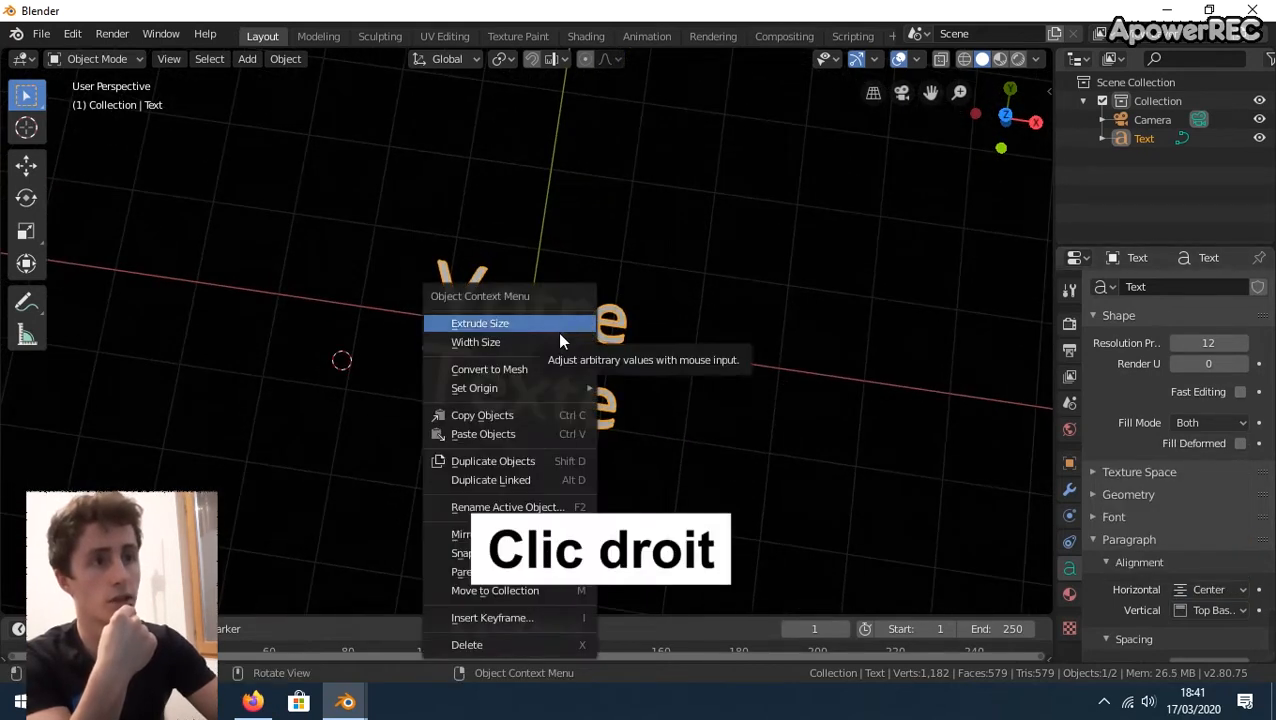
left_click(543, 370)
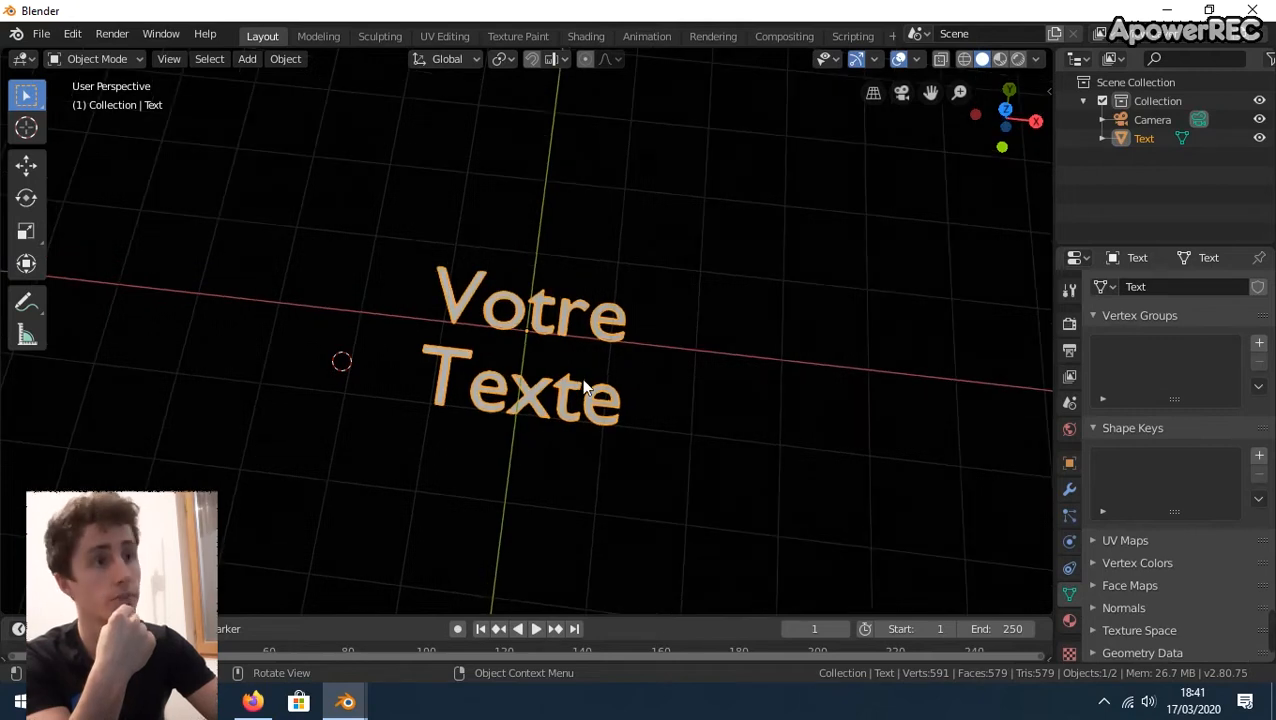
Step: Select all vertices of the text mesh in Wireframe shading and extrude them along Z to give the letters thickness
key("Tab")
key("z")
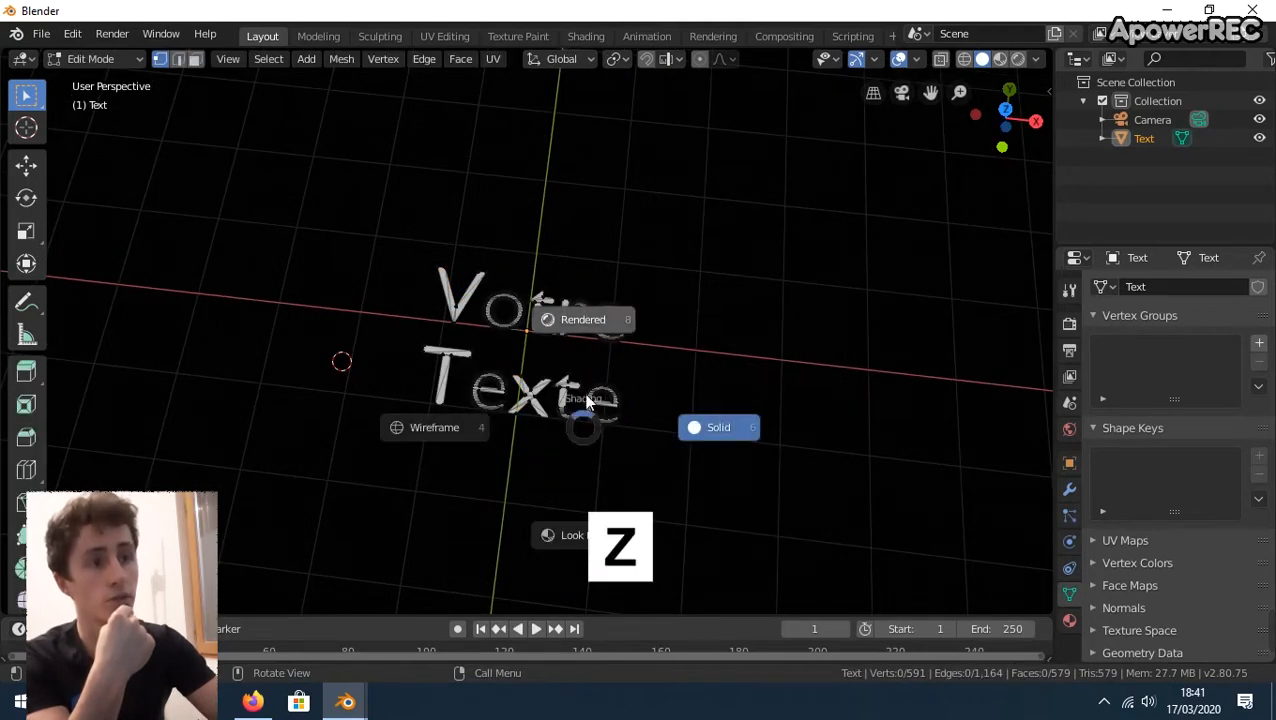
left_click(470, 430)
mouse_move(796, 501)
left_mouse_down()
mouse_move(398, 207)
mouse_move(354, 189)
left_mouse_up()
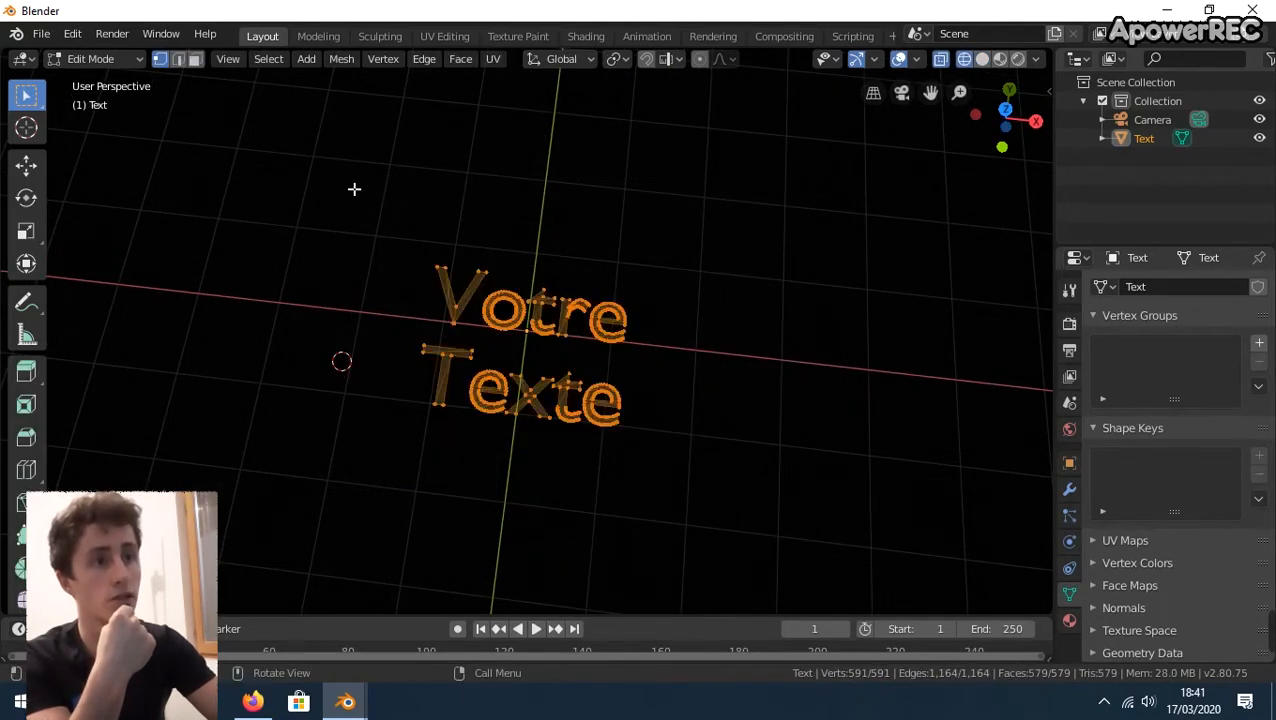
key("e")
key("z")
left_click(497, 256)
key("Tab")
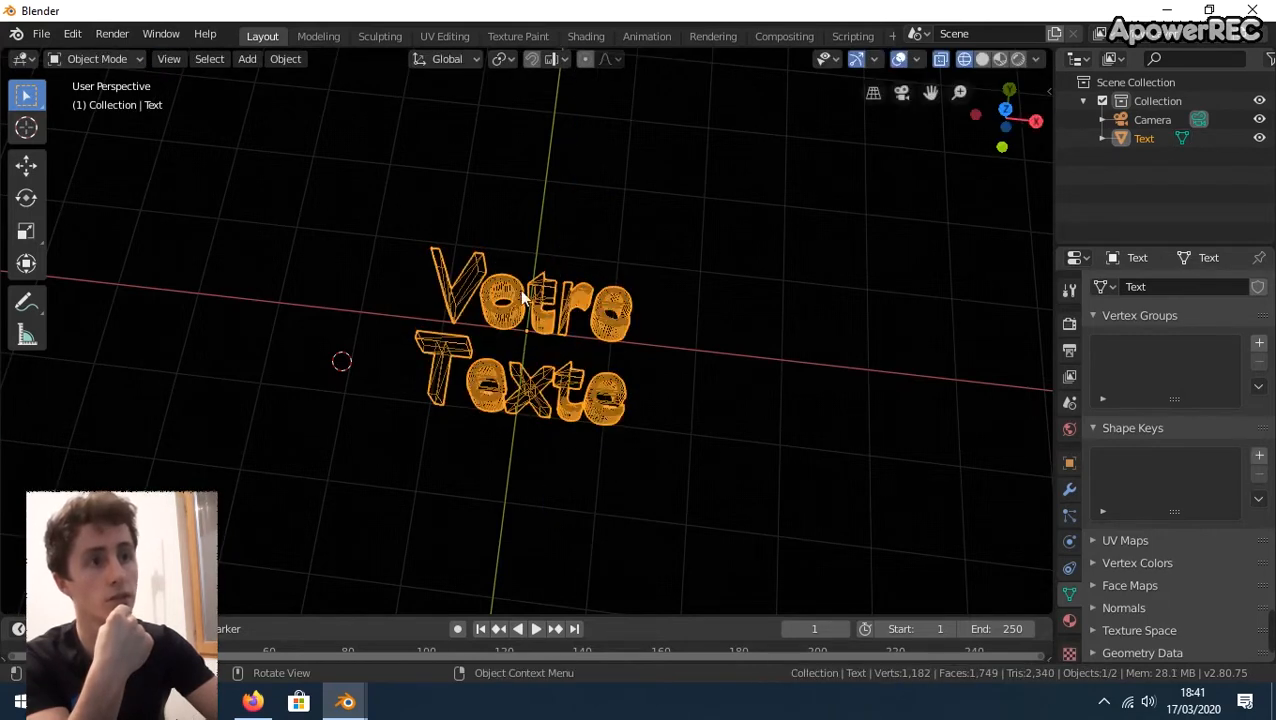
Step: Switch the viewport shading to Look Dev and view the extruded text from above
key("z")
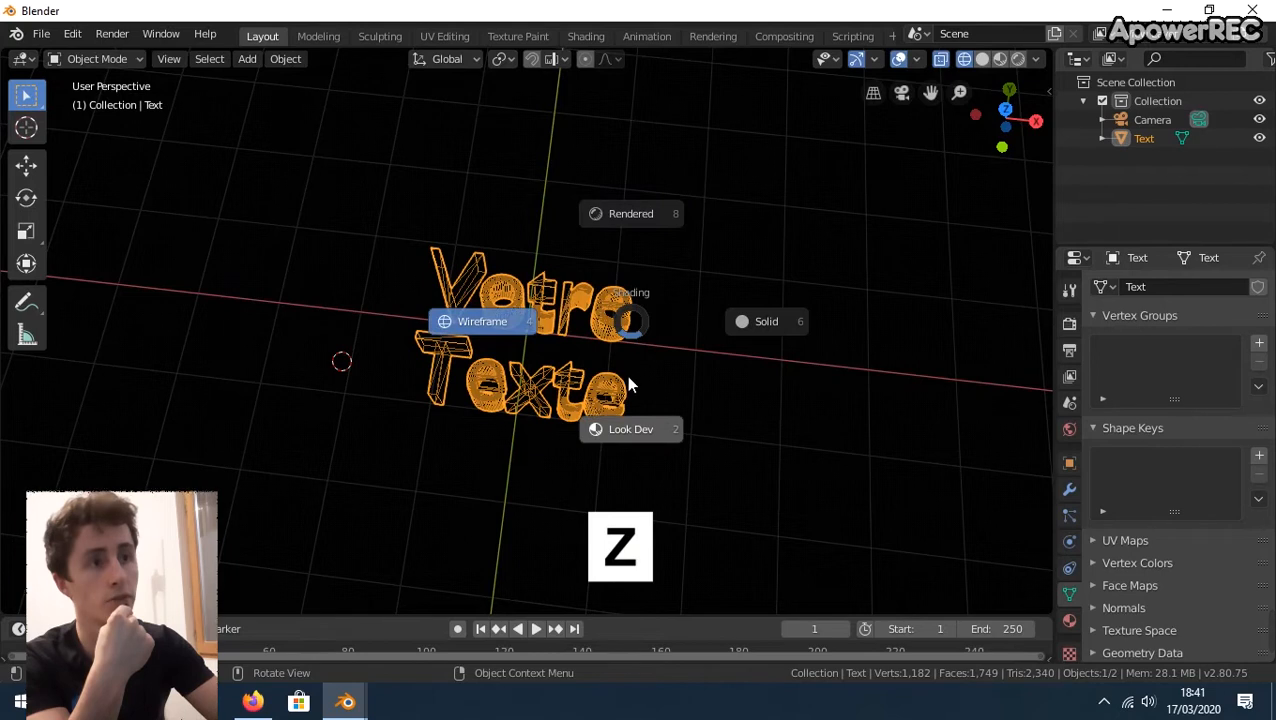
left_click(630, 428)
middle_click_drag(703, 290, 606, 330)
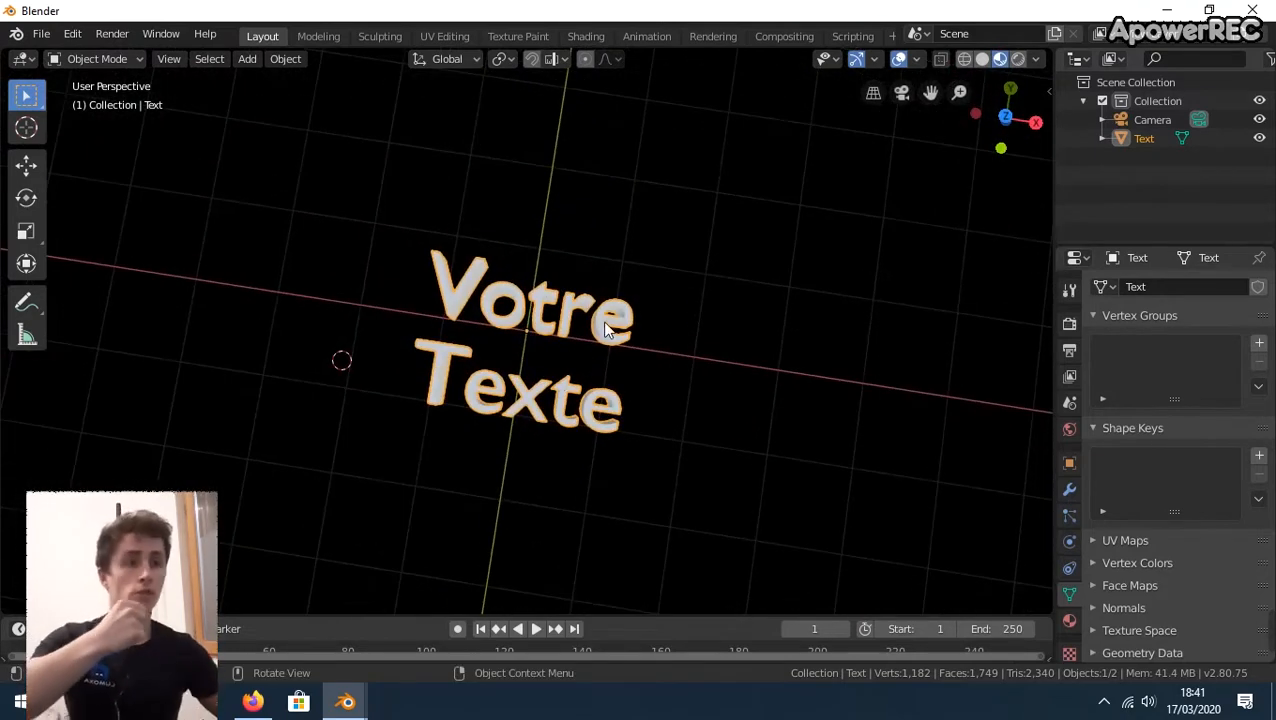
Step: Create a new material on the text and set its base color to red
left_click(1069, 621)
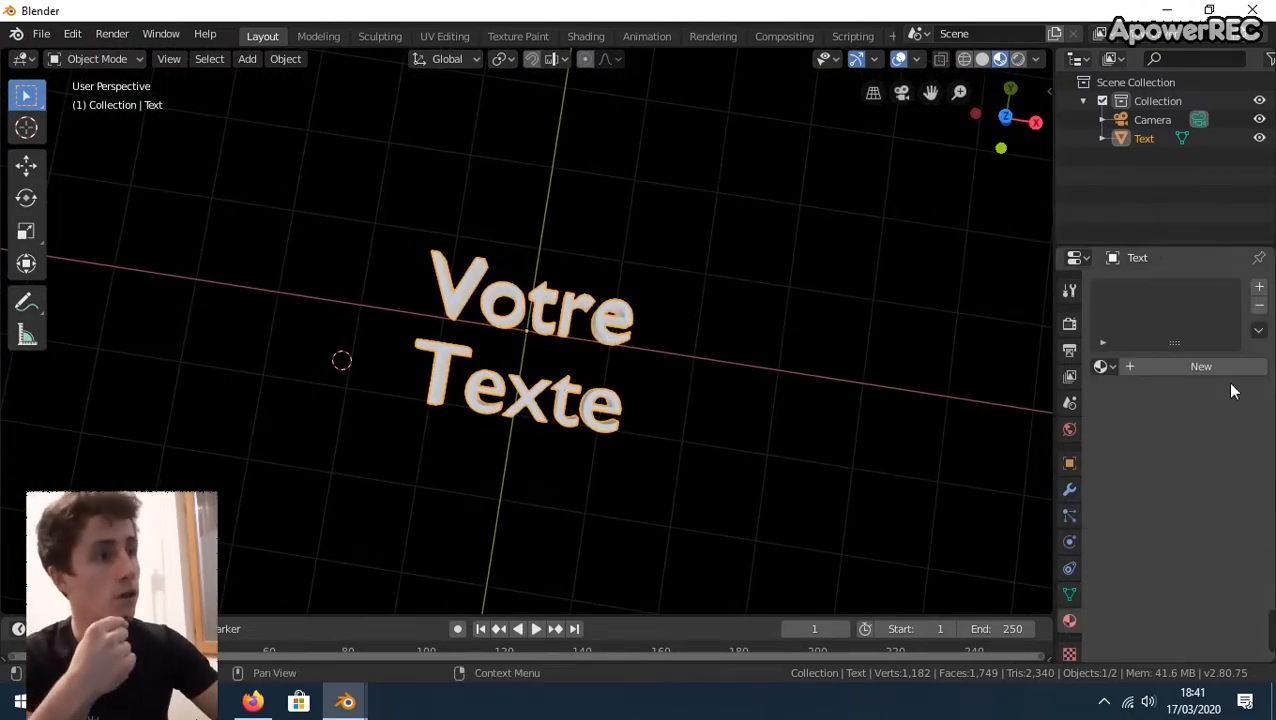
left_click(1205, 367)
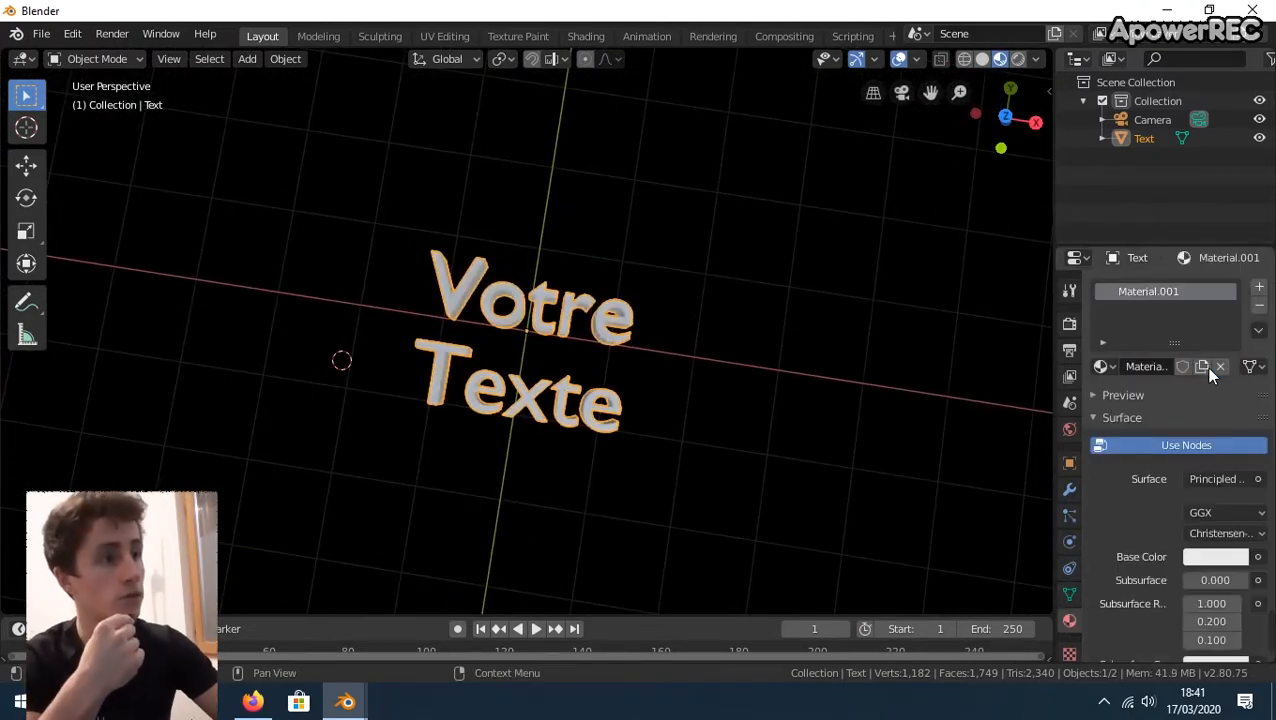
left_click(1200, 558)
left_click_drag(1181, 385, 1149, 426)
left_click(710, 407)
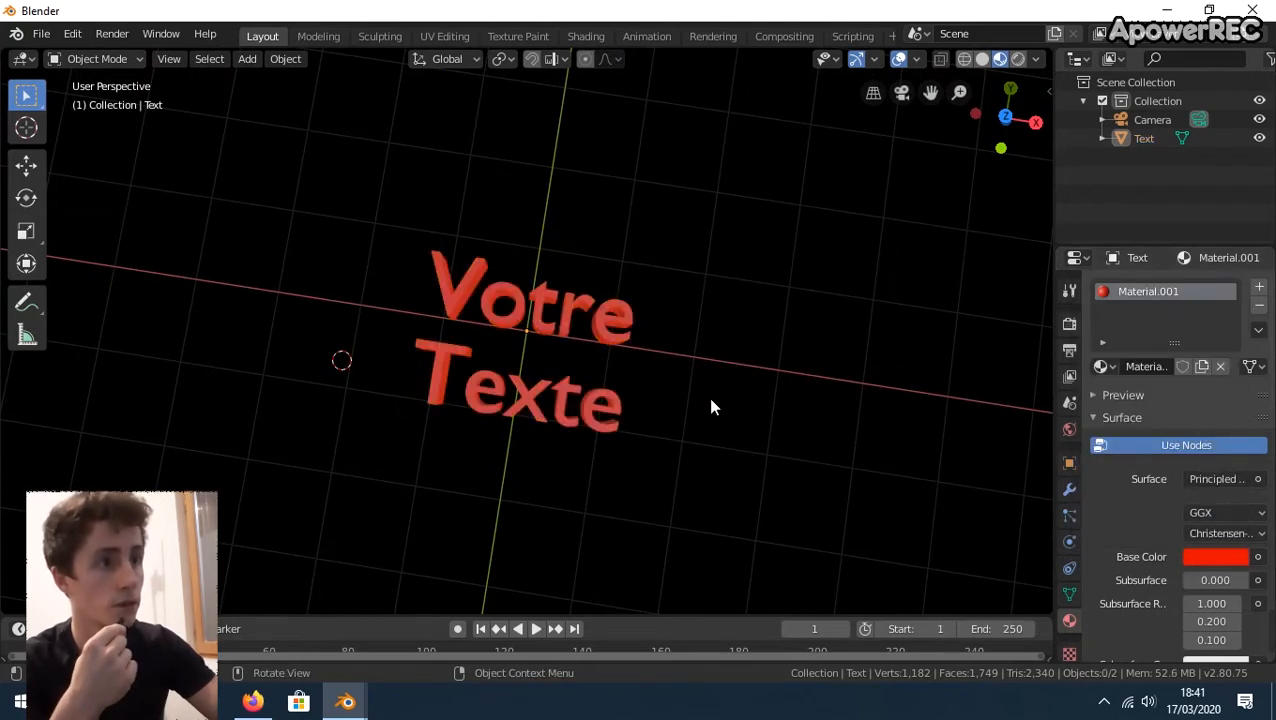
Step: Select the text again and set its material's Metallic value to 0.667
mouse_move(723, 396)
middle_mouse_down()
mouse_move(748, 343)
mouse_move(718, 400)
middle_mouse_up()
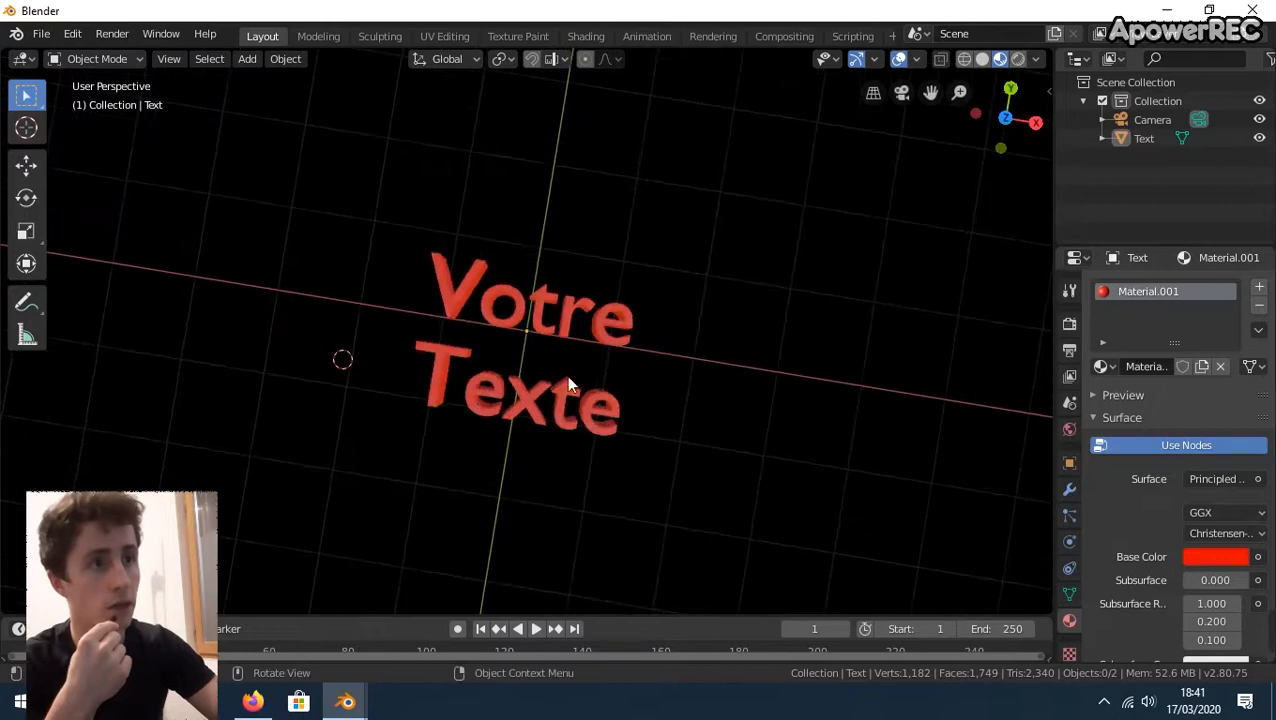
scroll(600, 396, "up", 3)
middle_click_drag(572, 393, 617, 418)
left_click(714, 454)
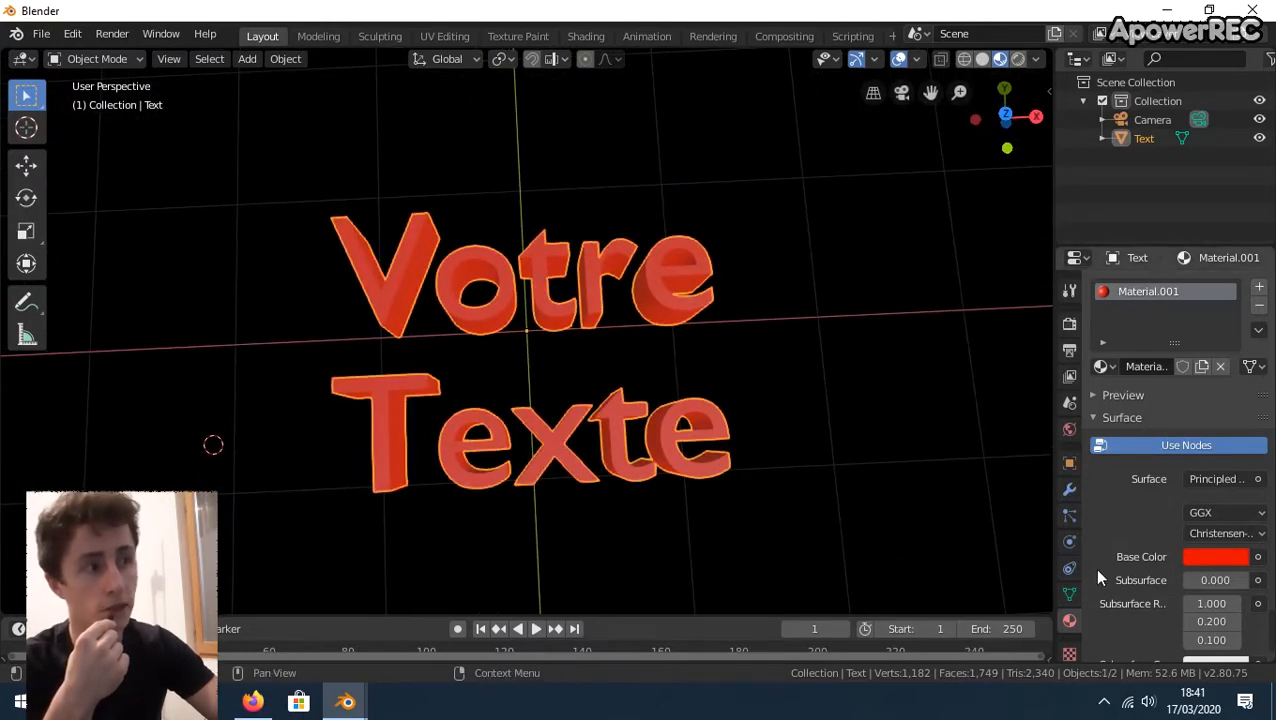
scroll(1135, 569, "down", 5)
left_click_drag(1200, 501, 1229, 501)
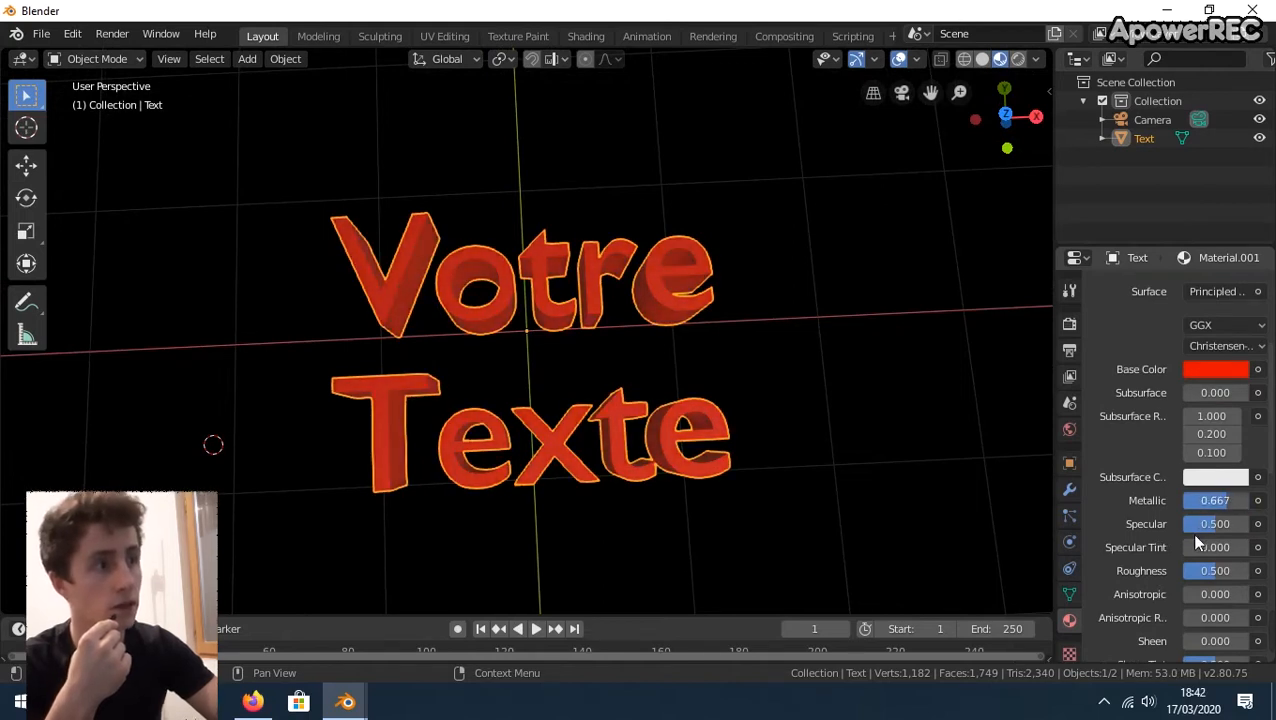
Step: Try lower Roughness values on the red material, settling on 0.153
left_click_drag(1205, 577, 1185, 577)
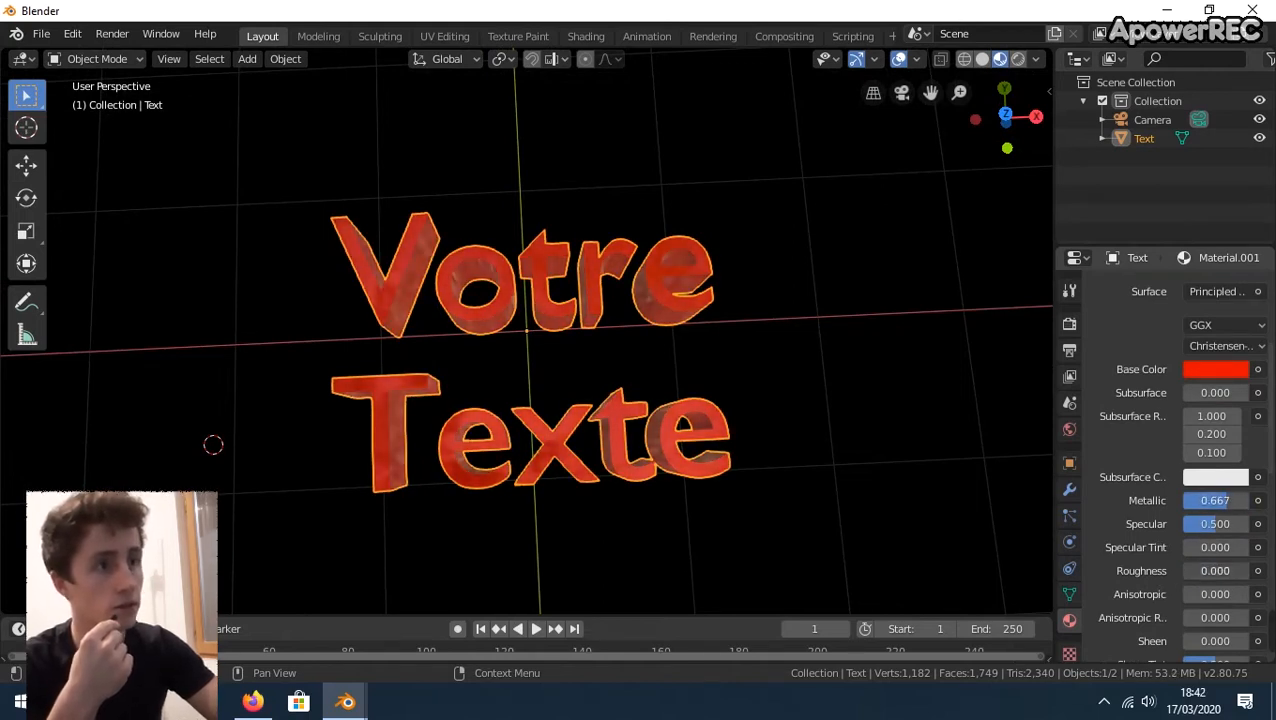
middle_click_drag(749, 504, 643, 490)
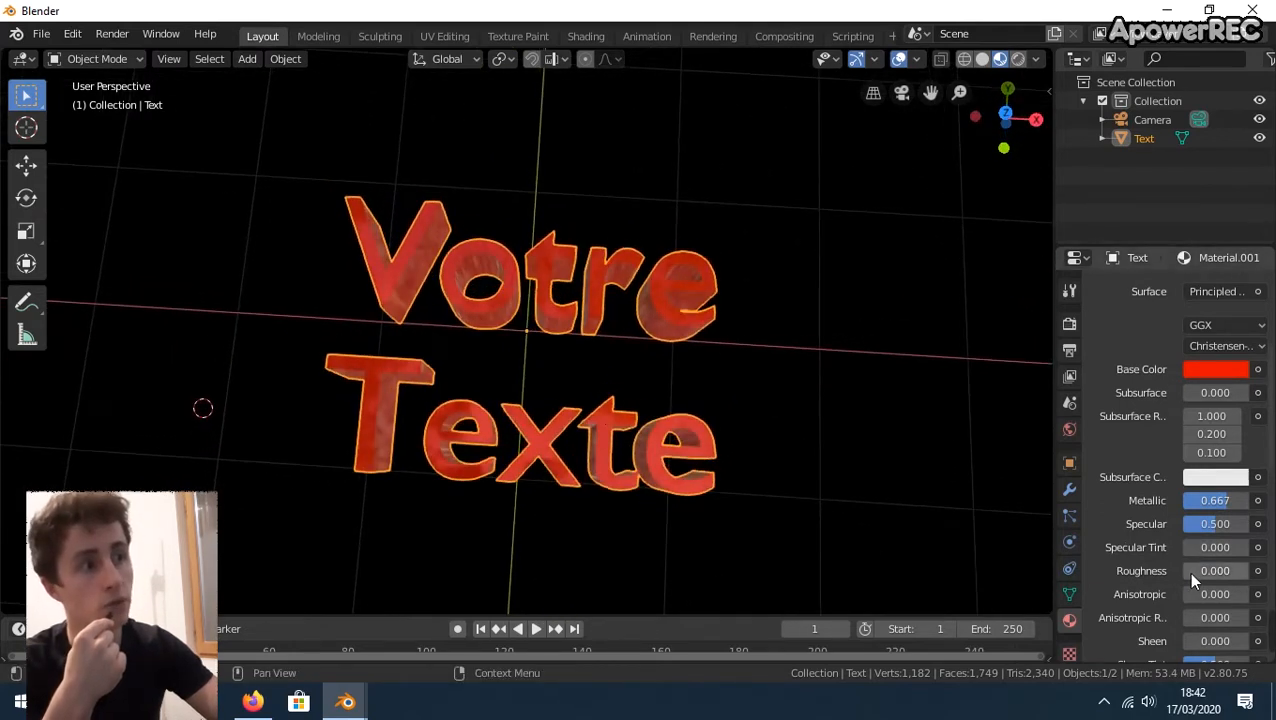
left_click_drag(1202, 571, 1203, 571)
middle_click_drag(745, 478, 707, 431)
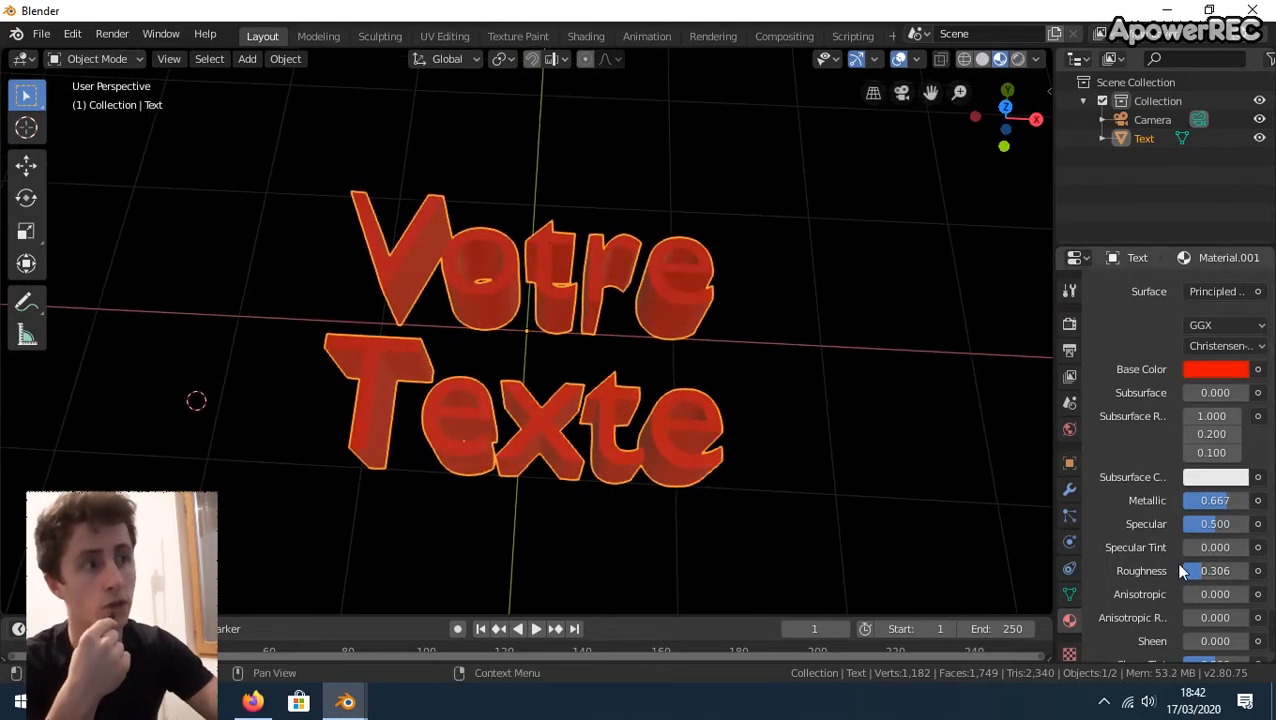
left_click(729, 399)
Step: Rotate the text object 90° about the global X axis to stand it upright
scroll(557, 329, "down", 4)
left_click(535, 302)
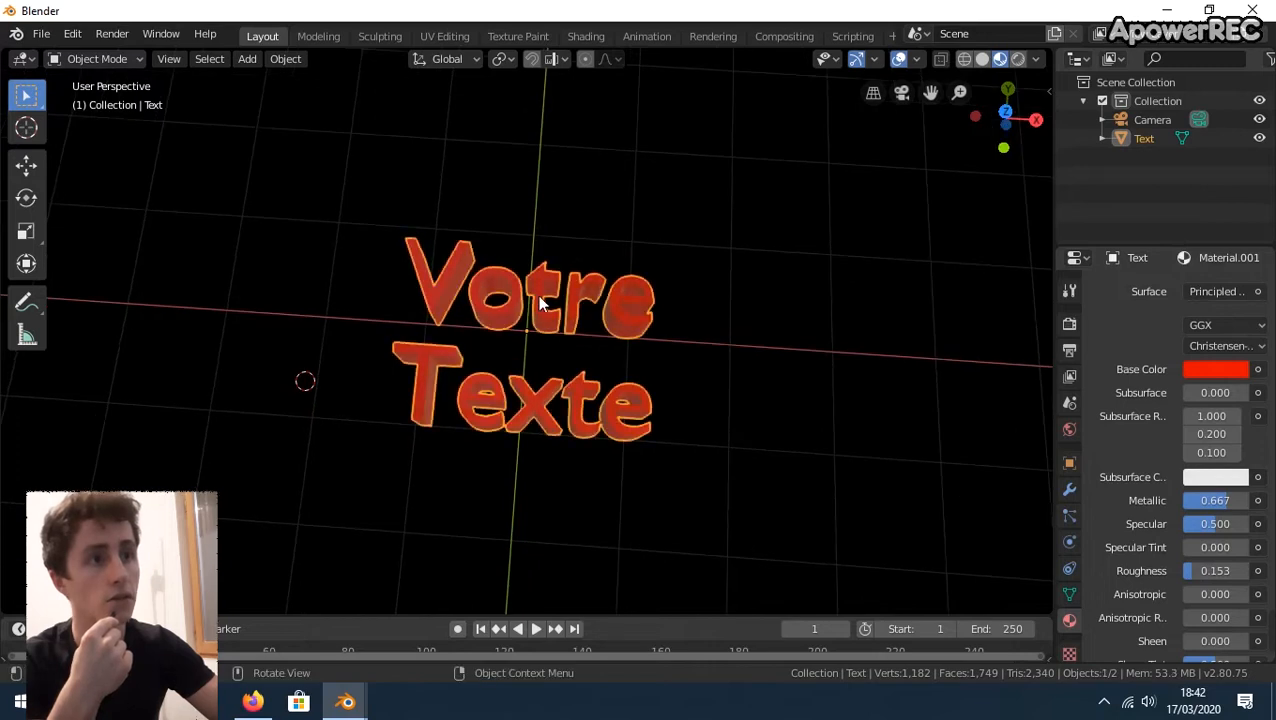
key("r")
type("x")
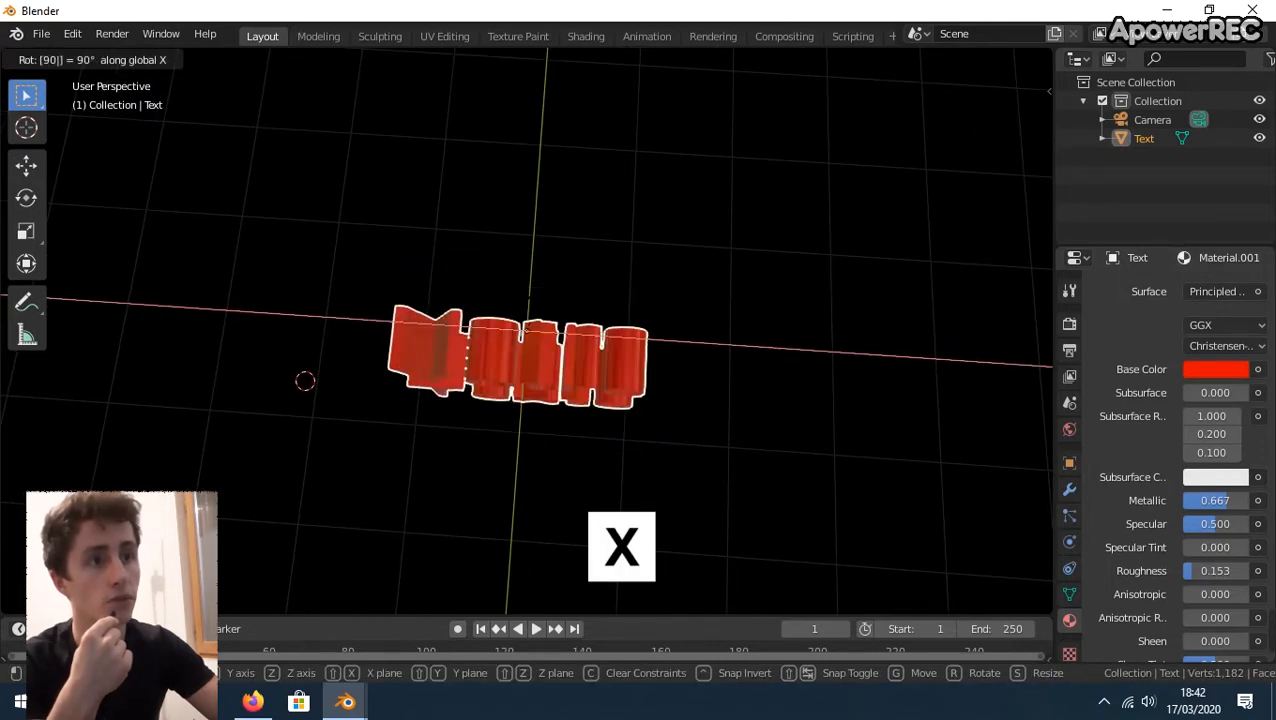
type("90")
left_click(537, 301)
Step: Move the upright text up along the global Z axis by about 0.88 m
middle_click_drag(570, 489, 564, 338)
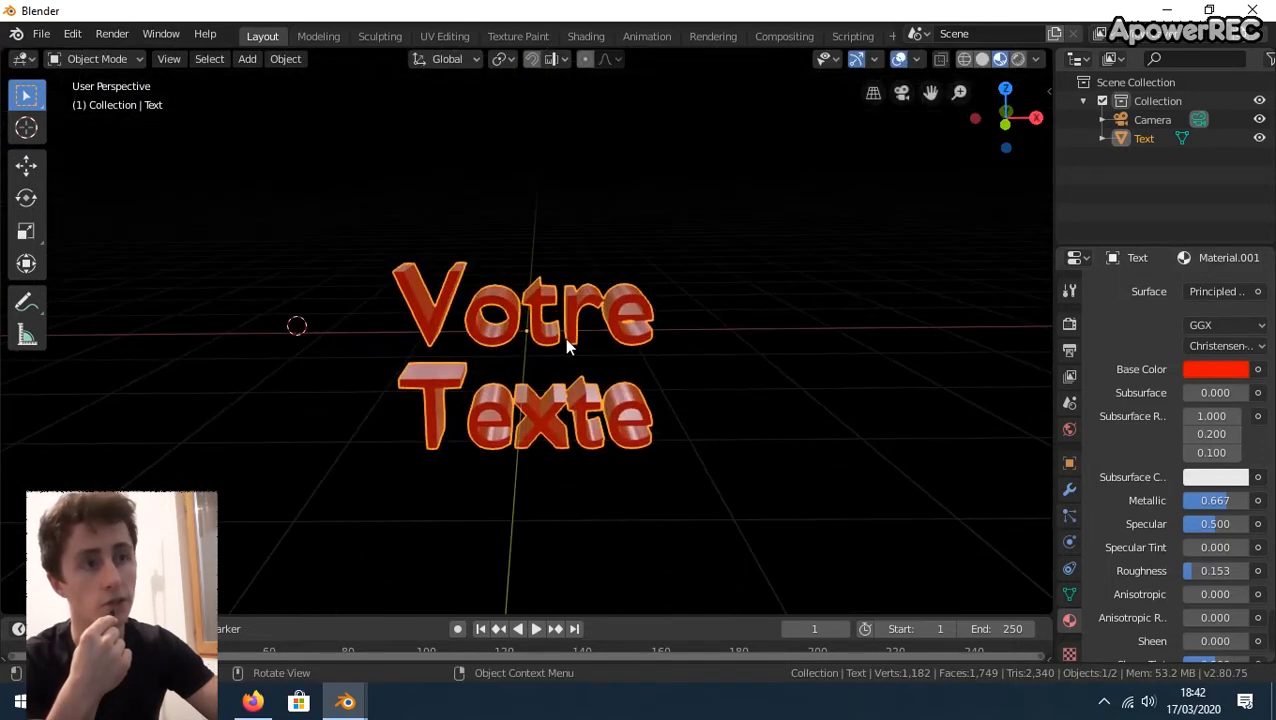
key("g")
key("z")
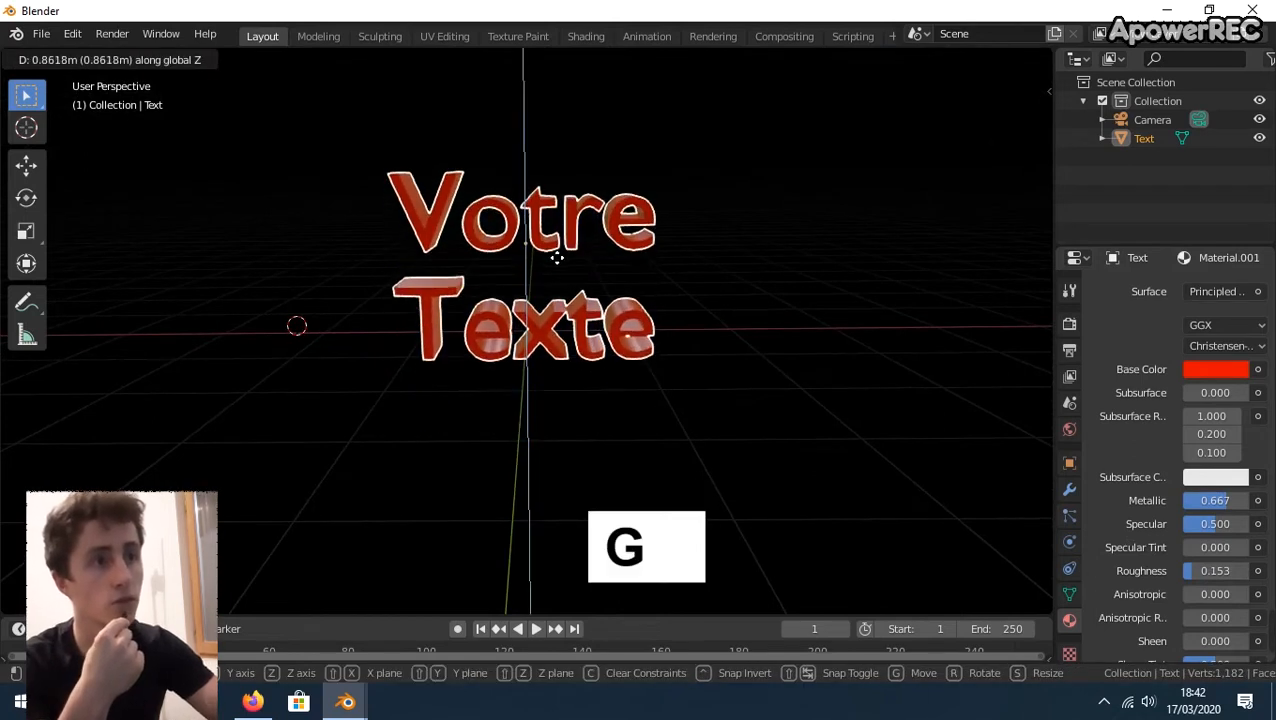
left_click(544, 252)
Step: Select all vertices of the text mesh in Wireframe shading and move them along Y to center the letters' thickness on the X axis line
middle_click_drag(544, 257, 533, 379)
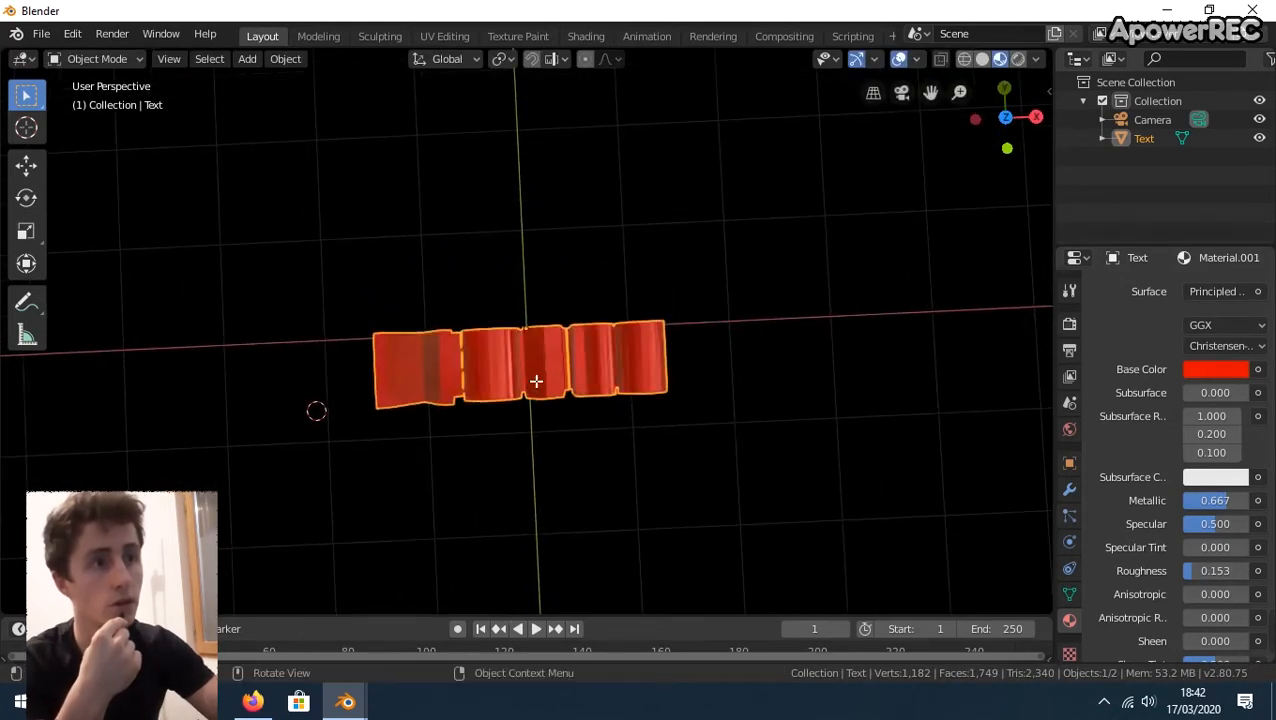
key("Tab")
key("s")
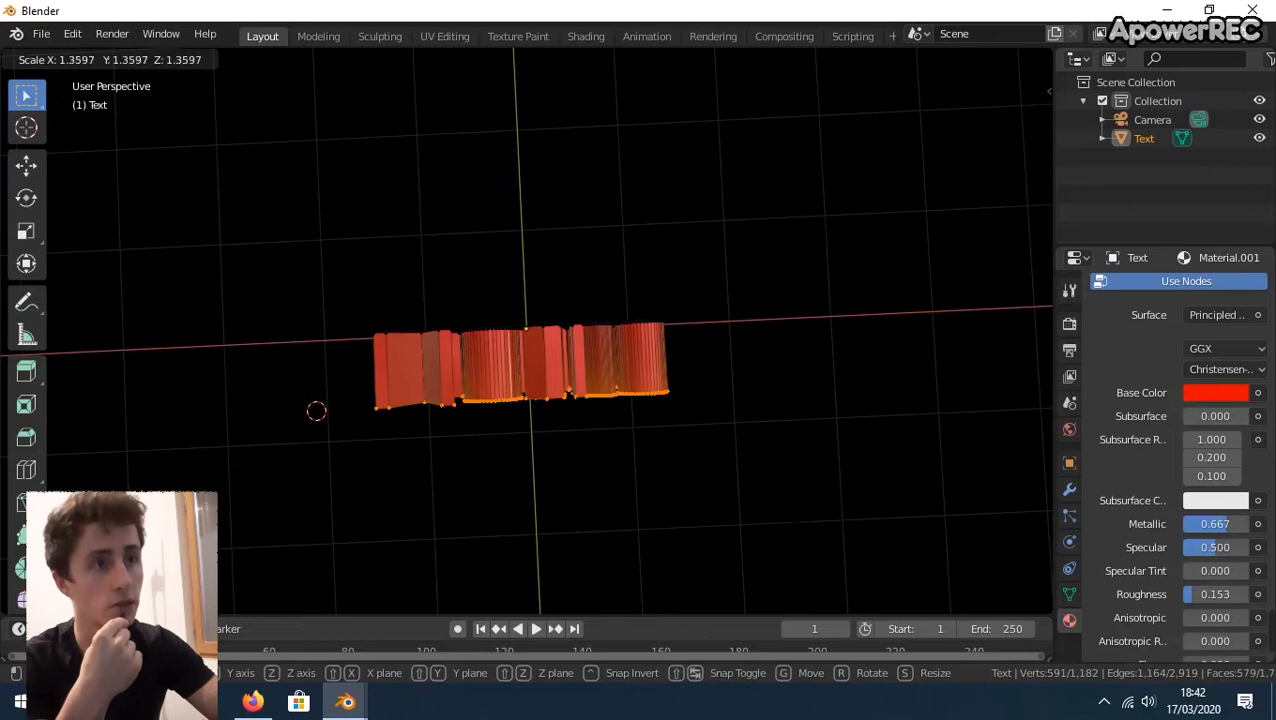
left_click(750, 481)
left_click_drag(828, 520, 251, 262)
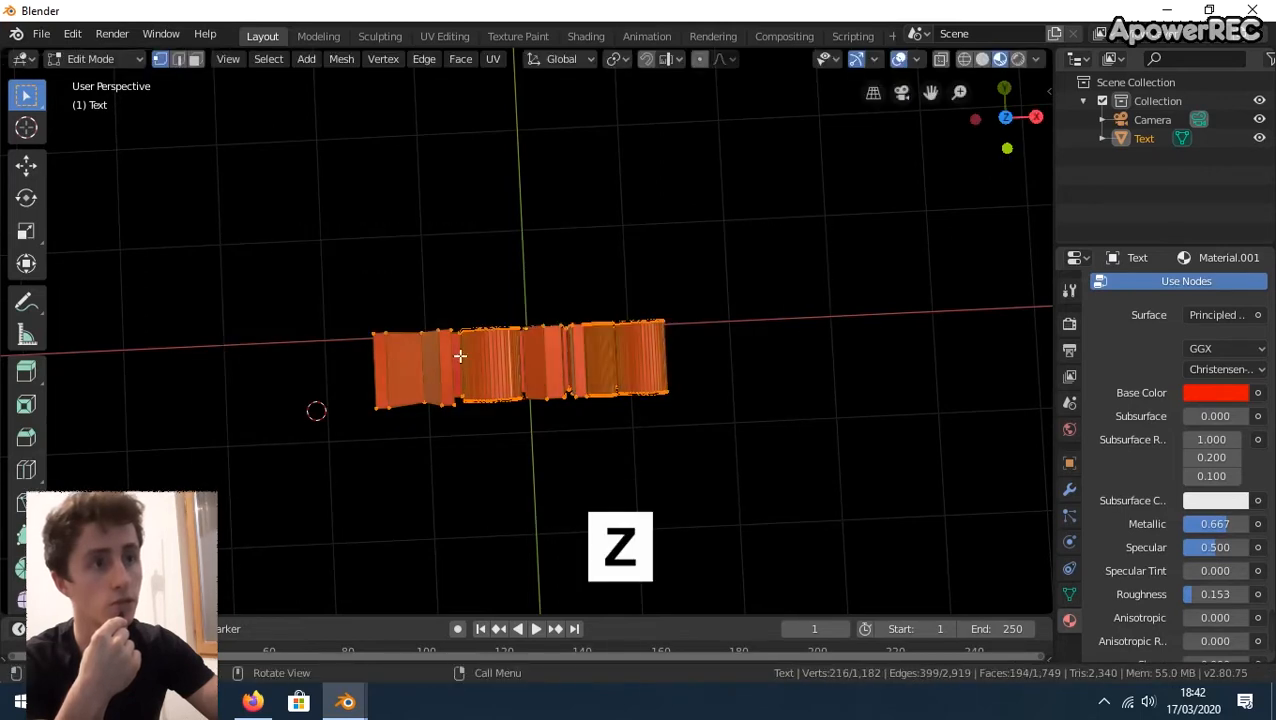
key("z")
left_click(440, 408)
mouse_move(845, 532)
left_mouse_down()
mouse_move(530, 422)
mouse_move(204, 259)
left_mouse_up()
key("g")
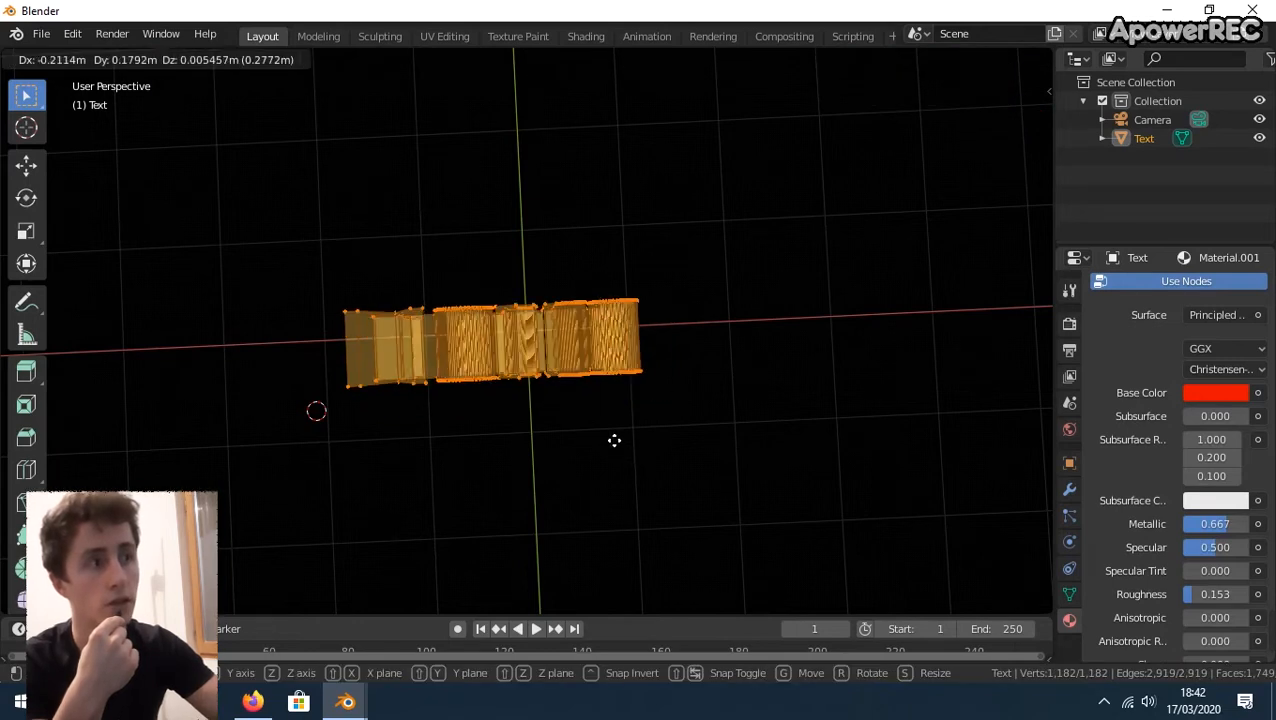
key("y")
left_click(624, 430)
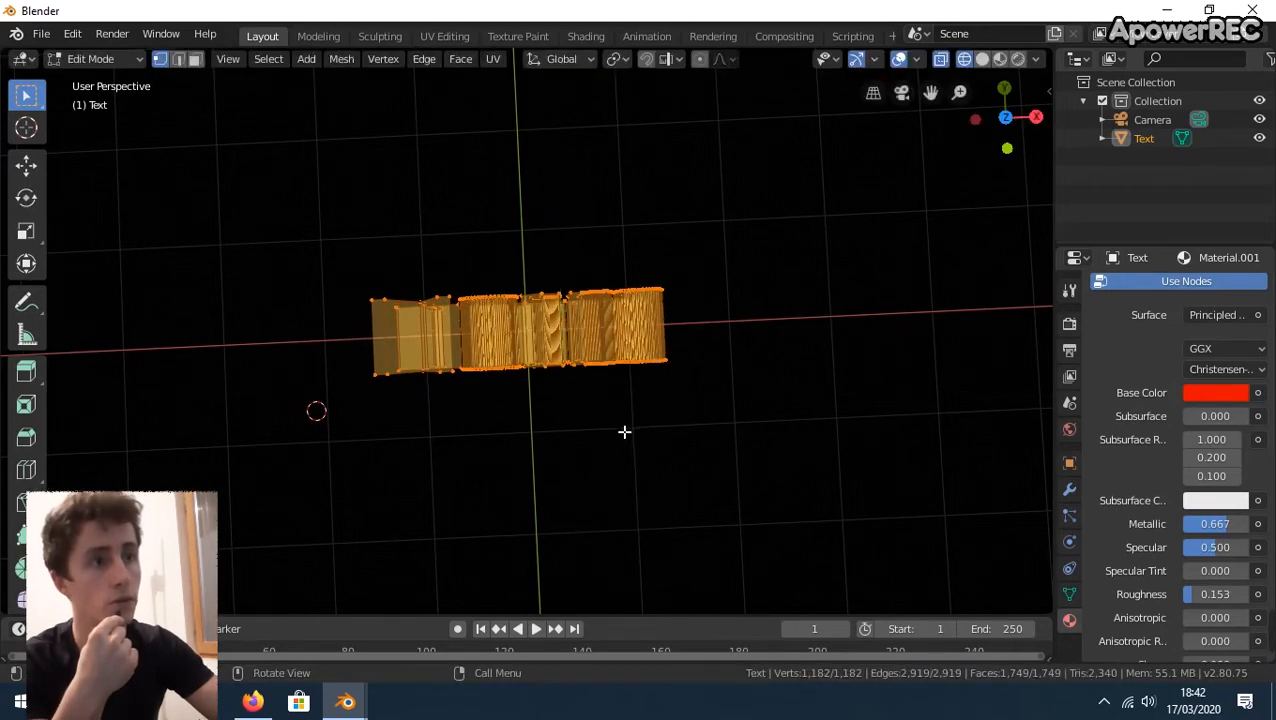
Step: Return to Object Mode and switch the viewport shading back to Look Dev
key("Tab")
mouse_move(600, 448)
middle_mouse_down()
mouse_move(615, 320)
mouse_move(597, 335)
middle_mouse_up()
key("z")
left_click(600, 442)
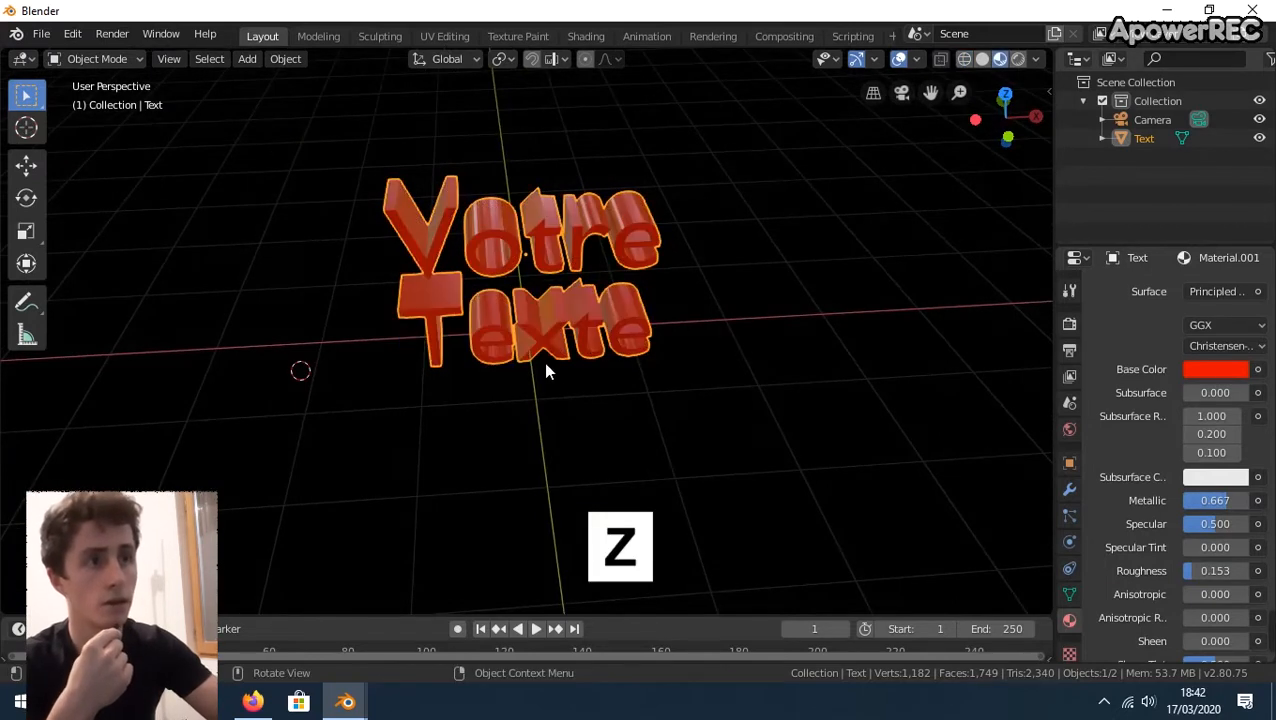
Step: In the Animation workspace, insert a Rotation keyframe for the text at frame 1
left_click(647, 36)
middle_click_drag(643, 296, 733, 278)
scroll(719, 234, "up", 5)
key("i")
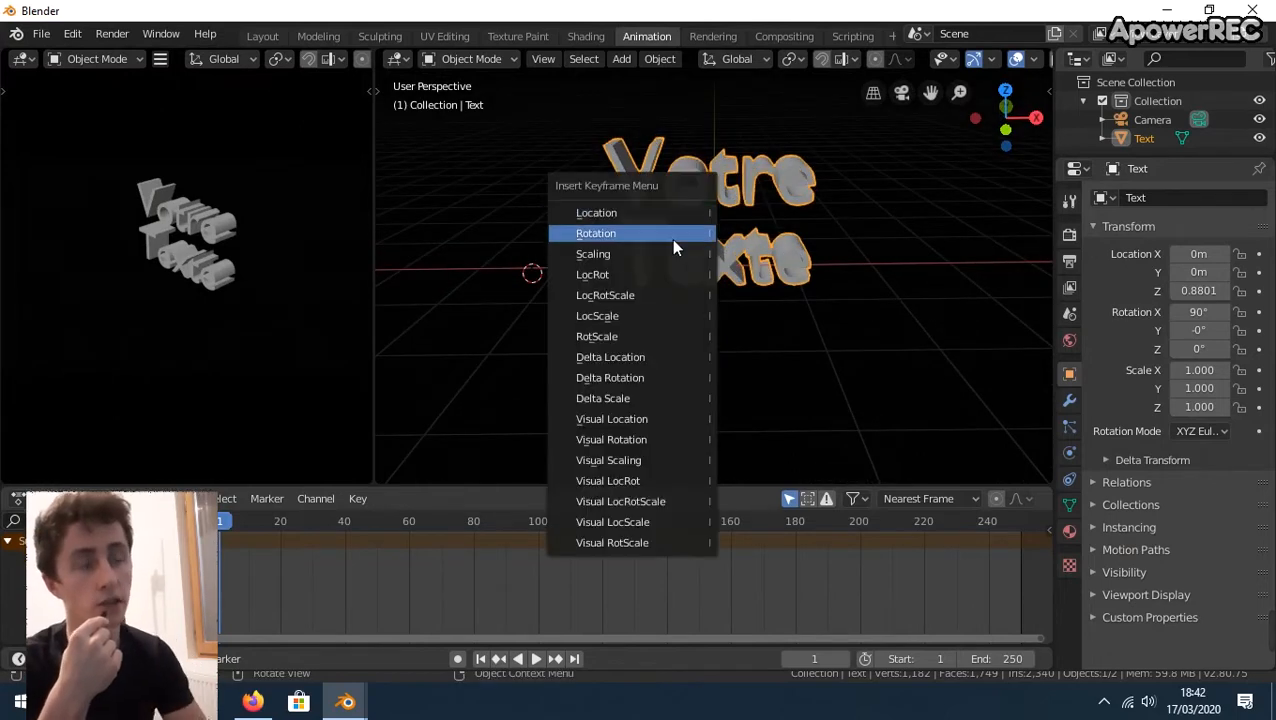
left_click(671, 238)
Step: At frame 234, set the text's Z rotation to 360° and insert a Rotation keyframe
left_click_drag(847, 521, 891, 521)
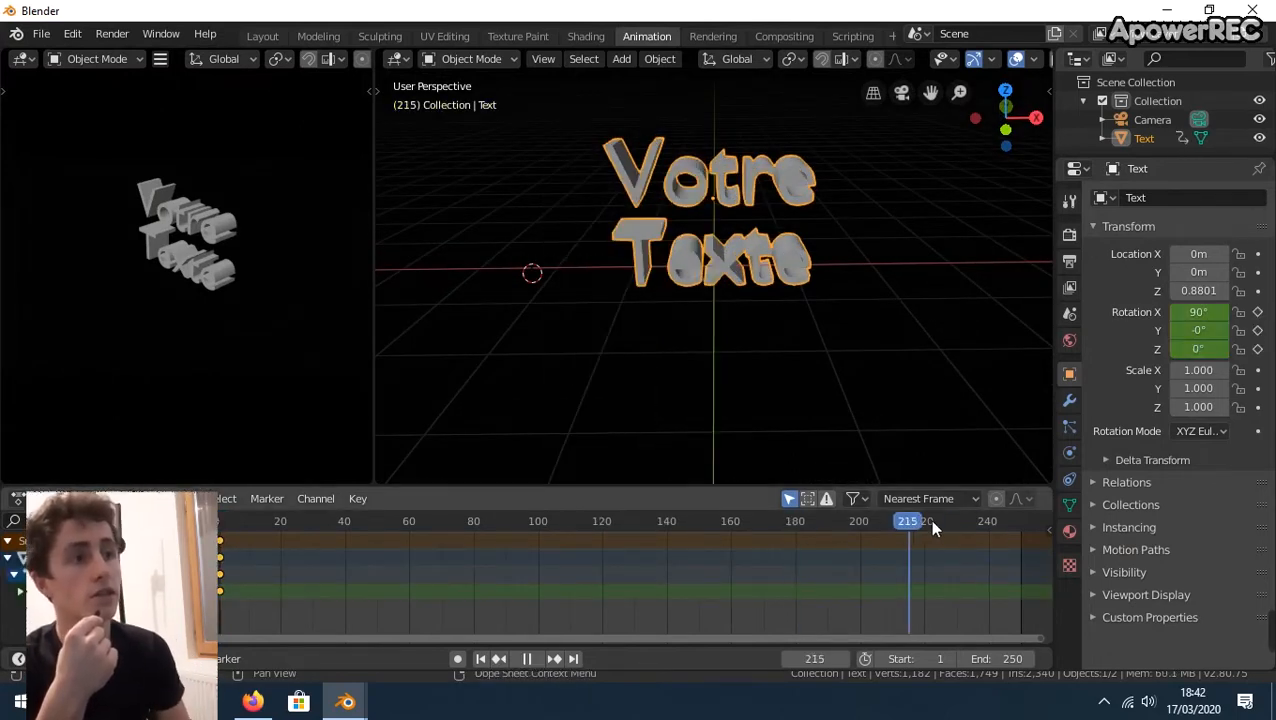
left_click_drag(1198, 348, 1240, 348)
key("i")
left_click(788, 274)
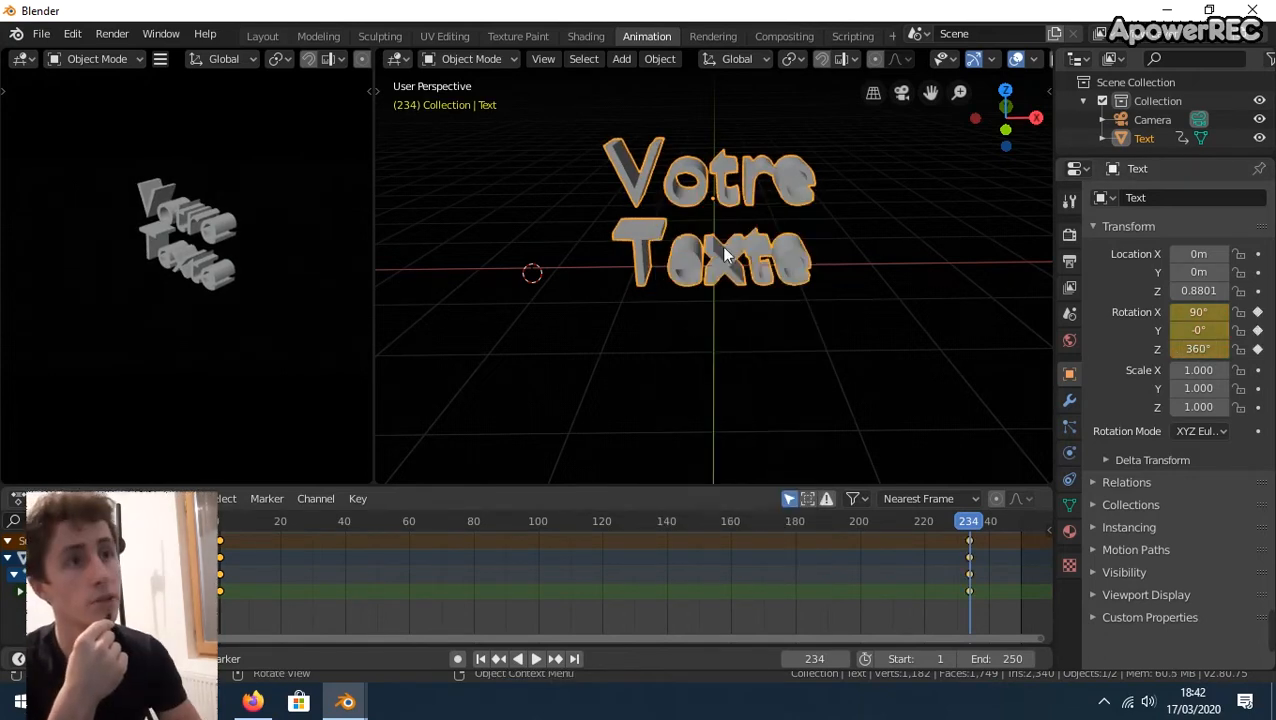
Step: In the Layout workspace, look through the camera, enable Lock Camera to View, and frame the text from the front
left_click(263, 36)
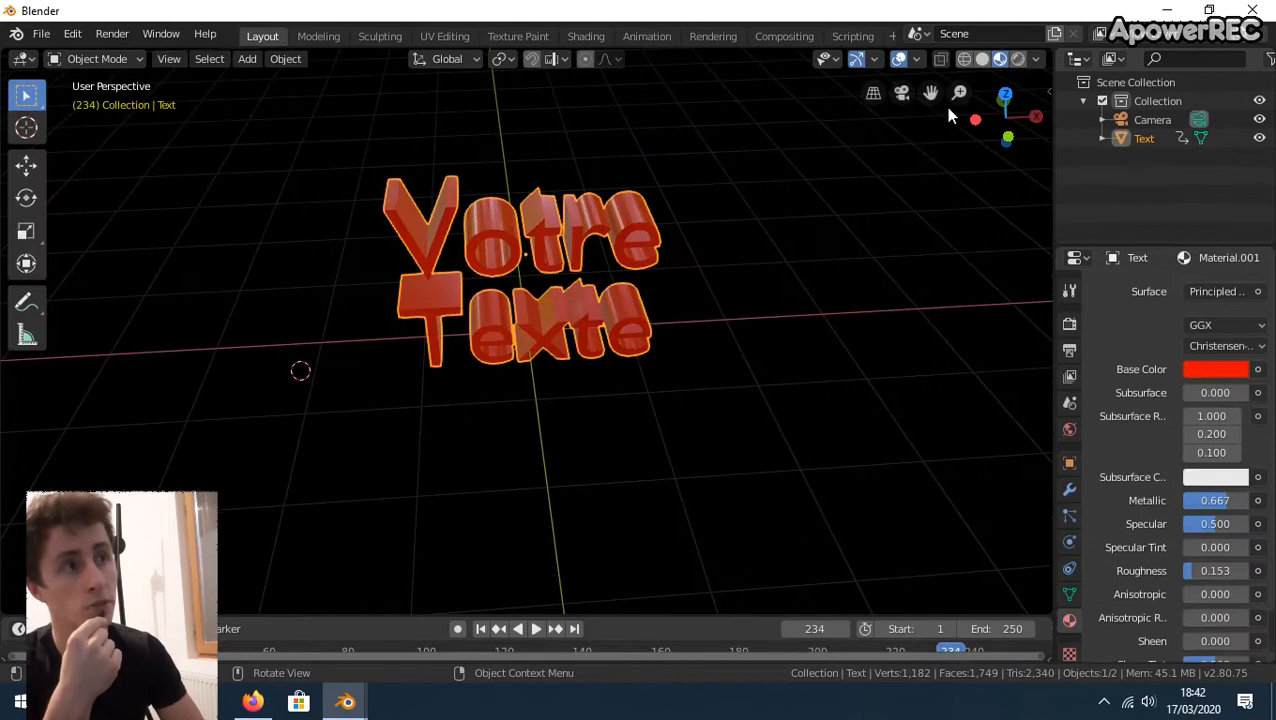
left_click(900, 94)
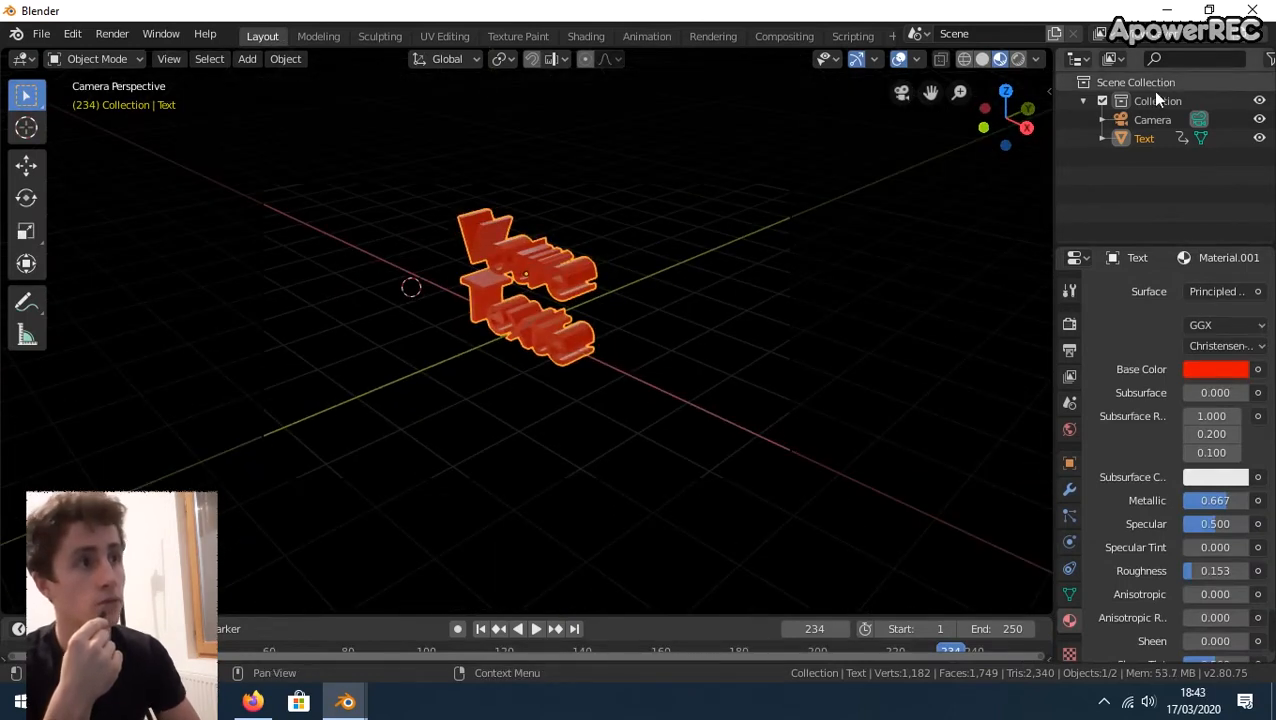
left_click(1048, 92)
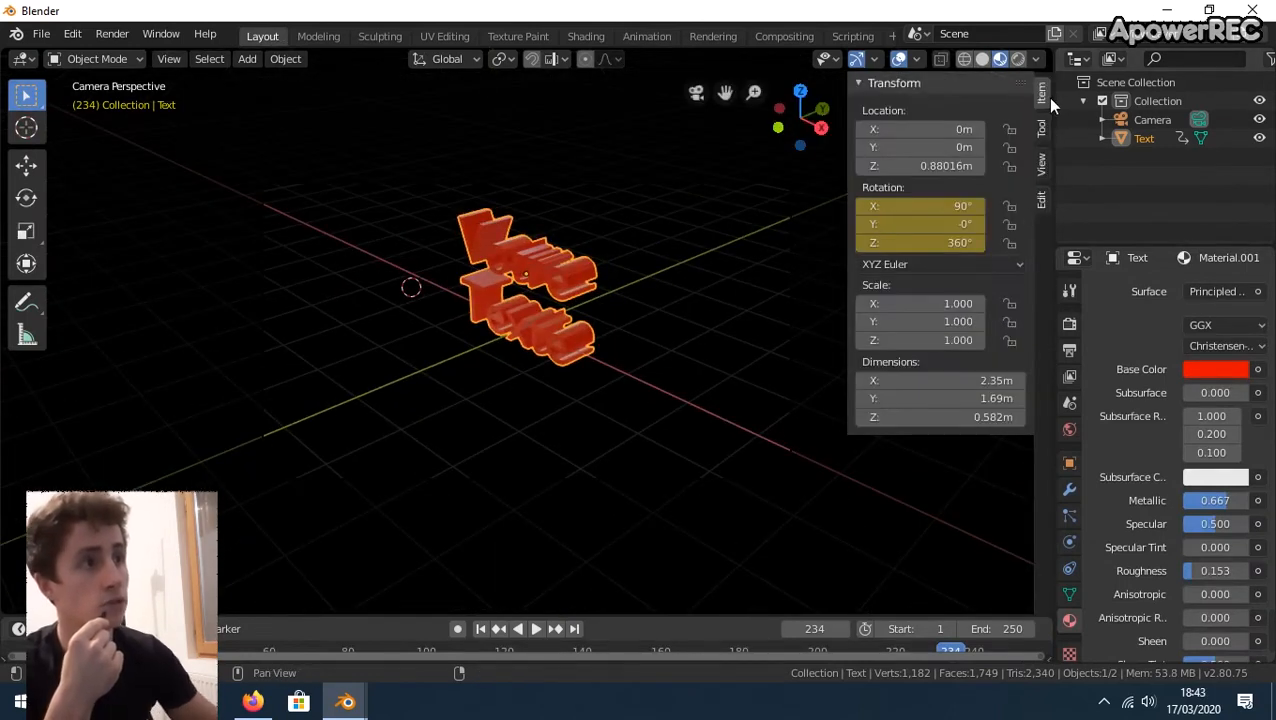
left_click(1043, 174)
middle_click_drag(457, 314, 573, 275)
middle_click_drag(567, 282, 574, 323)
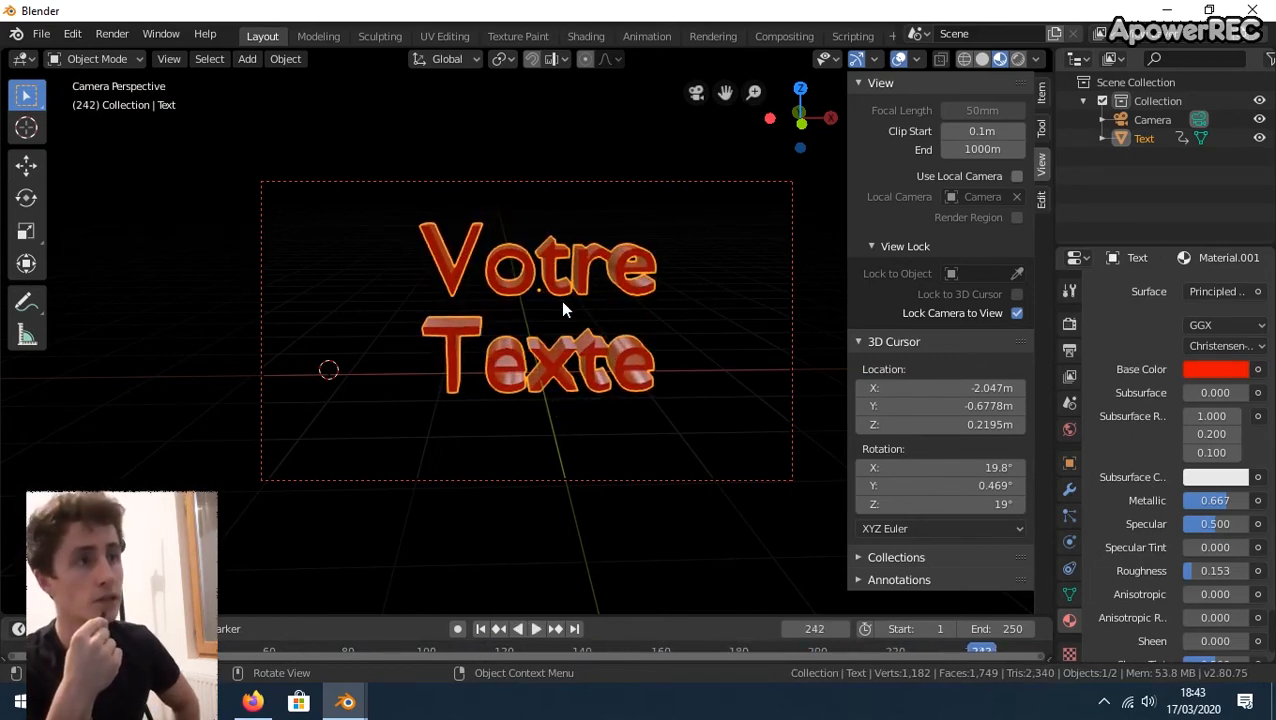
Step: Set the output resolution to 1080 × 1080 px and bring the camera closer so the text fills the square frame
left_click(1068, 326)
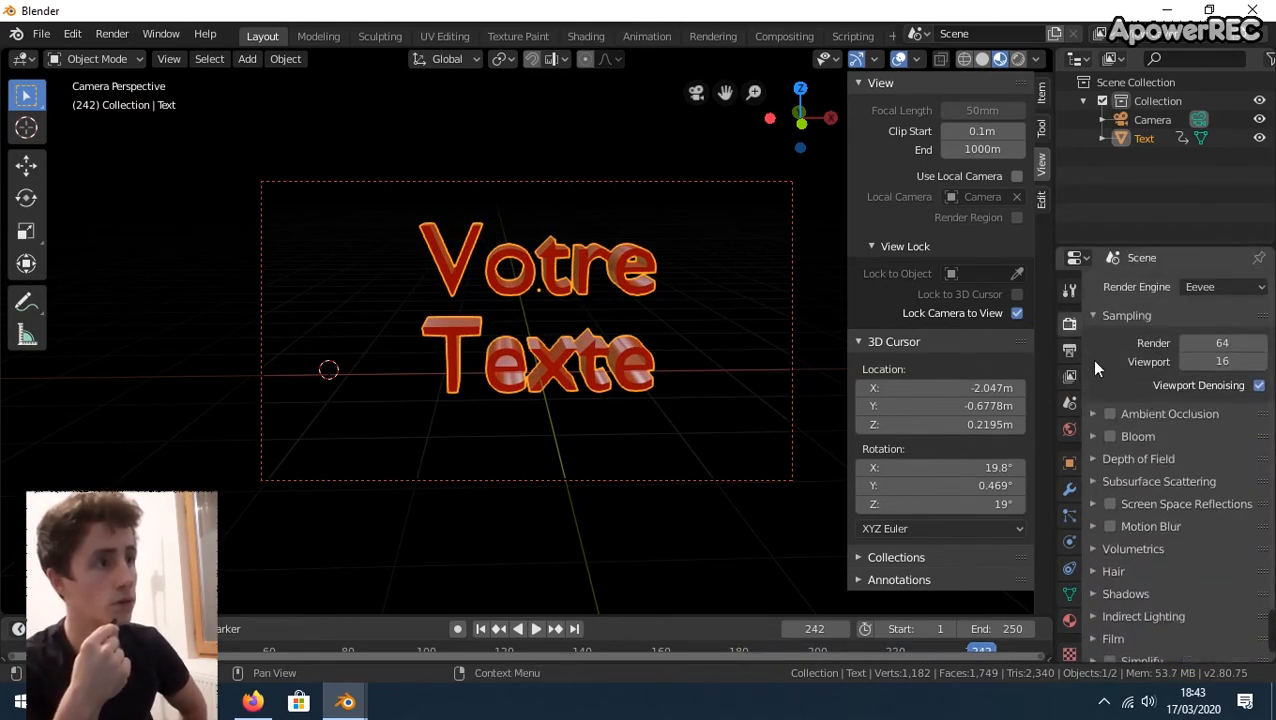
left_click(1069, 350)
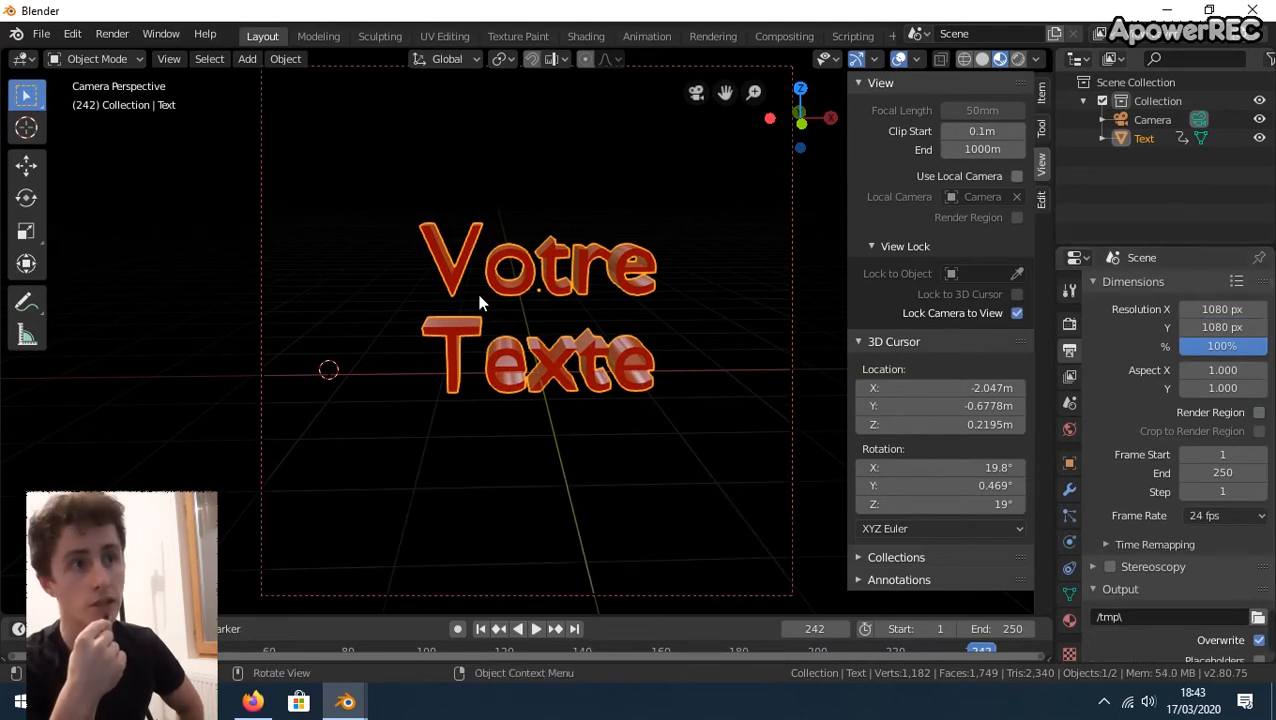
scroll(543, 290, "down", 2)
scroll(543, 290, "up", 5)
scroll(543, 290, "down", 1)
mouse_move(543, 290)
middle_mouse_down()
mouse_move(520, 279)
mouse_move(540, 268)
middle_mouse_up()
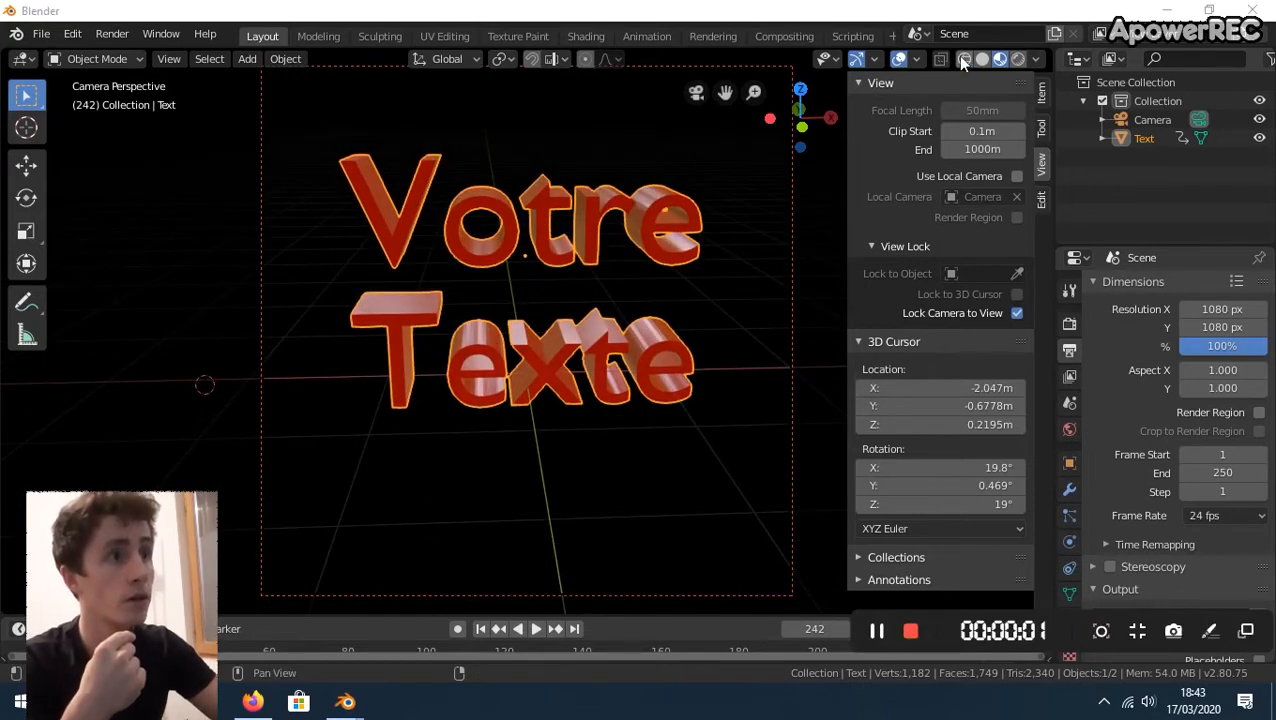
Step: Hide the floor grid, axes, 3D cursor and text info in the viewport overlays
left_click(918, 61)
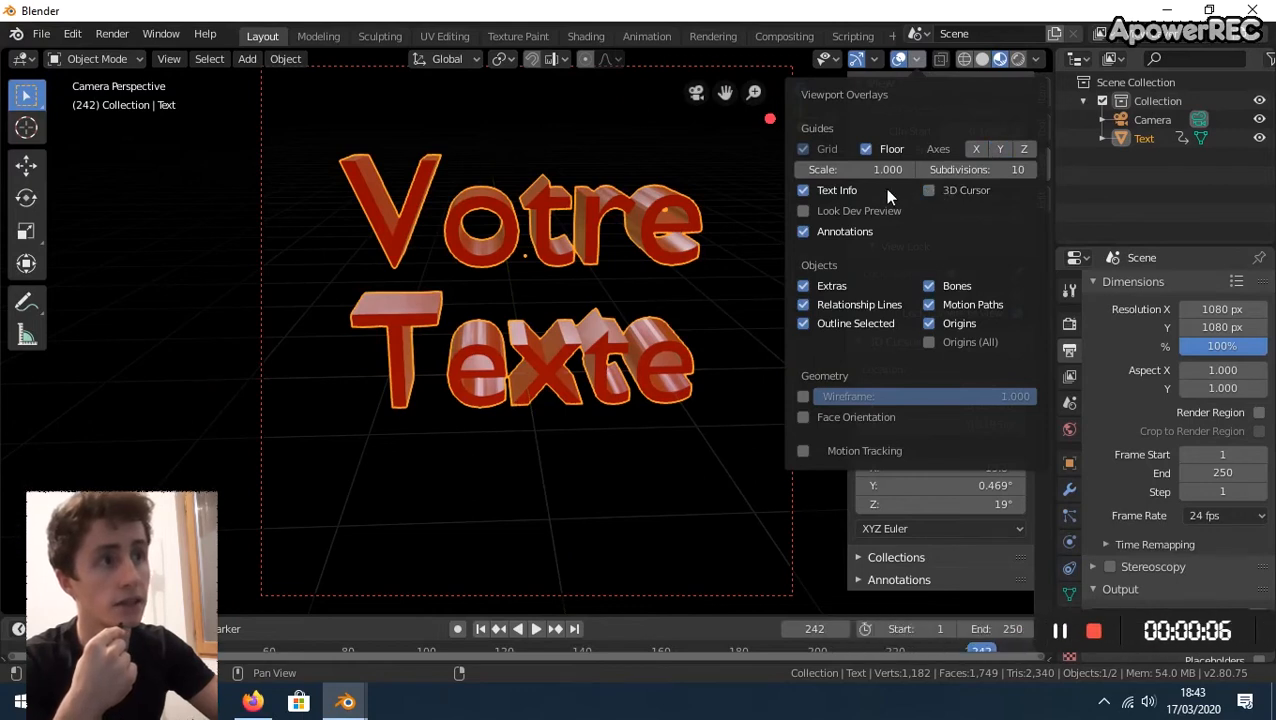
left_click(847, 191)
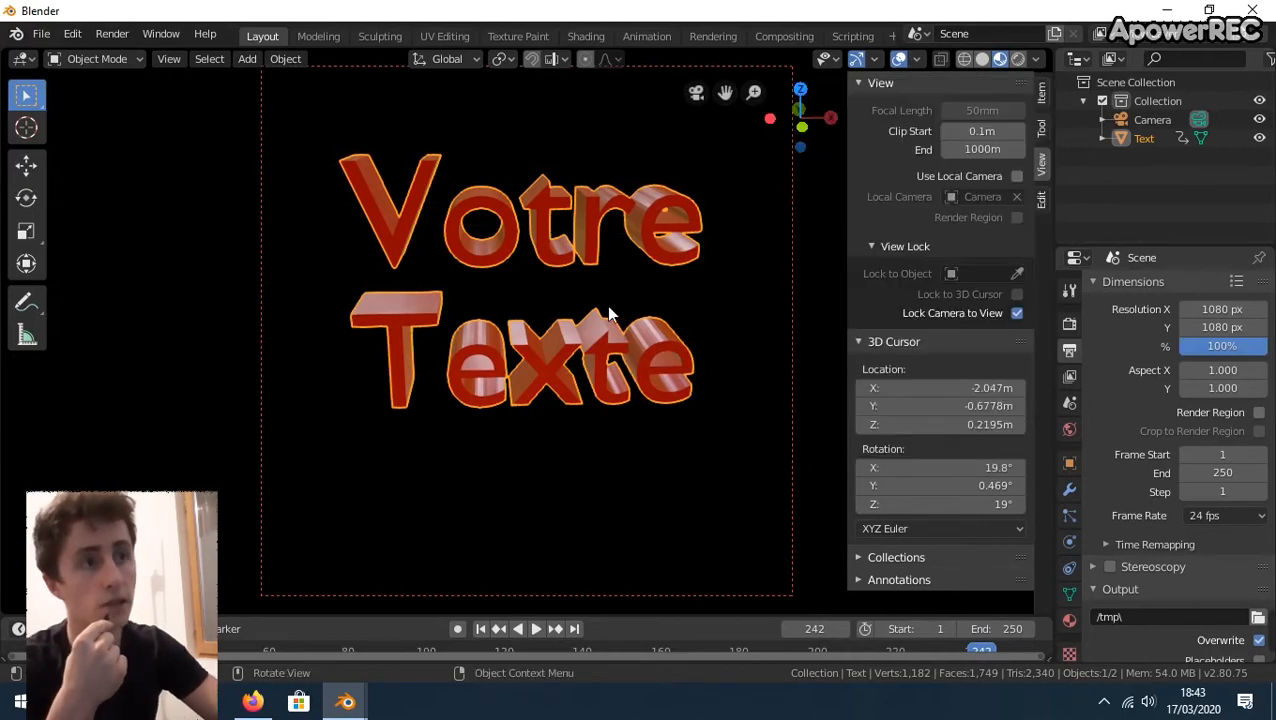
Step: Play the text's rotation animation from the first frame through the camera, then stop playback
key("shift+Left")
key("space")
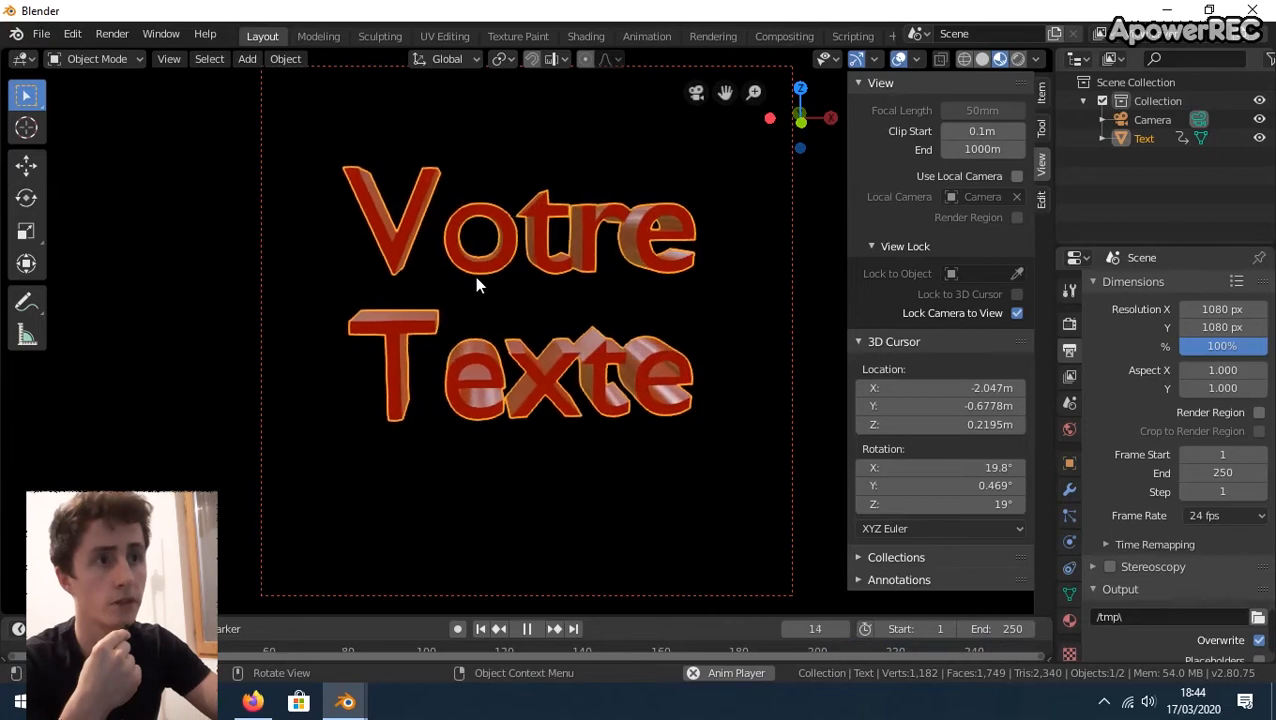
key("space")
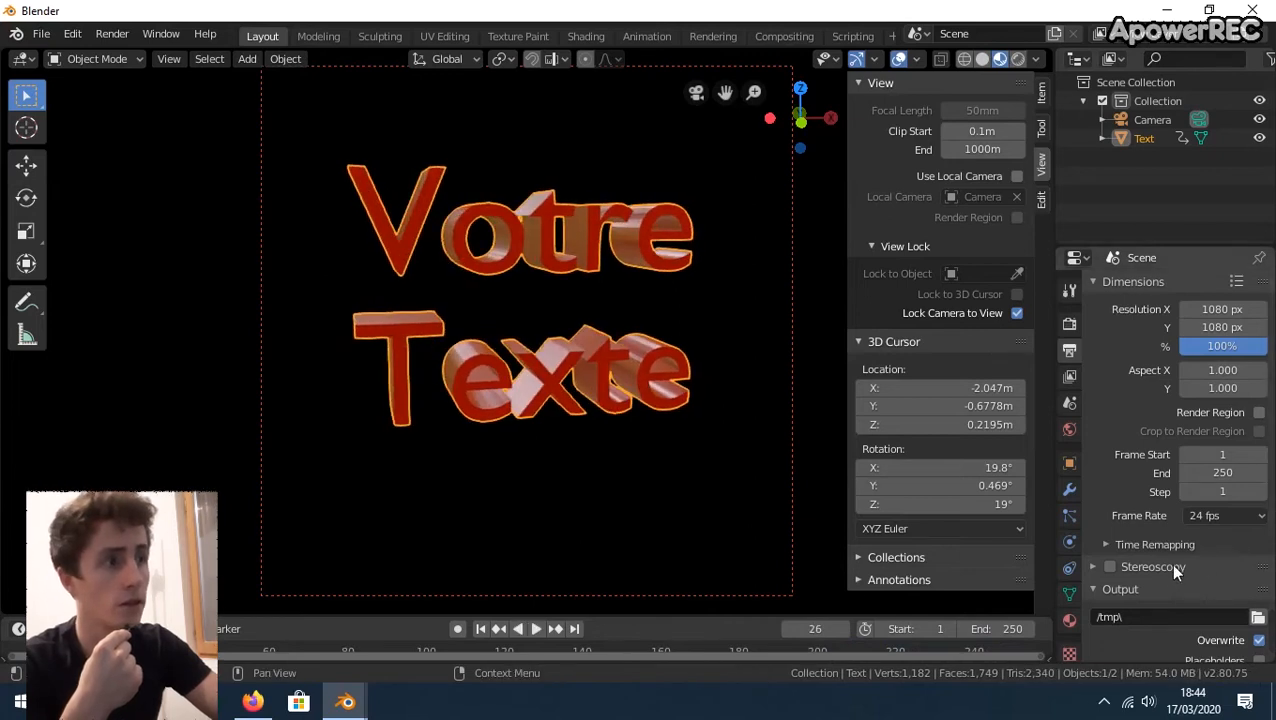
Step: Set the Roughness of the text's red material to 0.194
left_click(1069, 622)
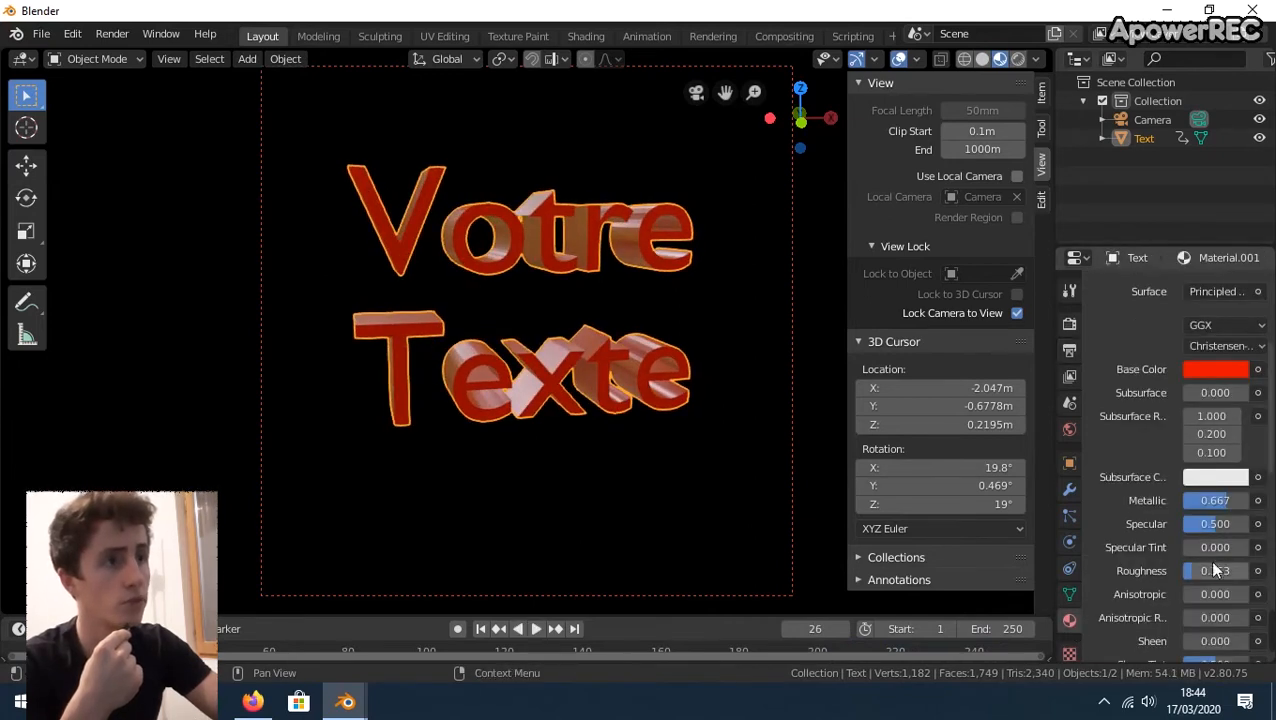
left_click_drag(1197, 570, 1212, 570)
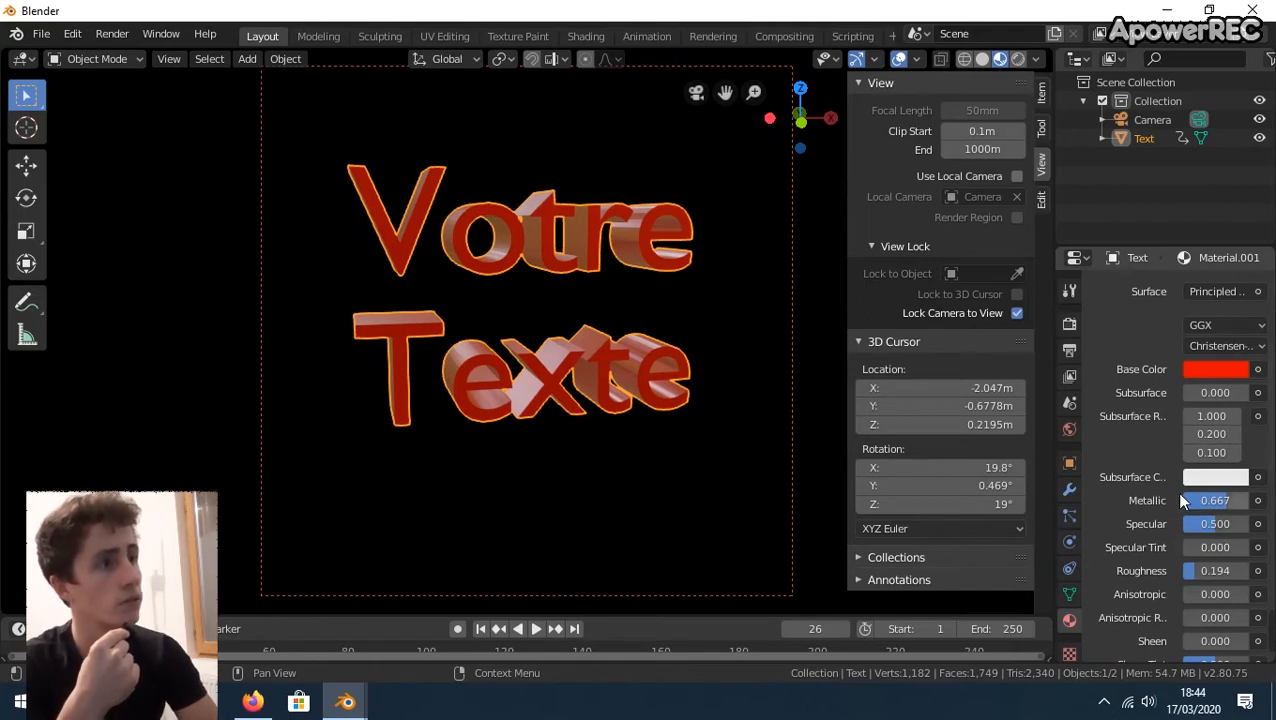
Step: Try a brighter Emission color on the text's red material and return it to black
scroll(1179, 428, "down", 2)
scroll(1175, 440, "down", 2)
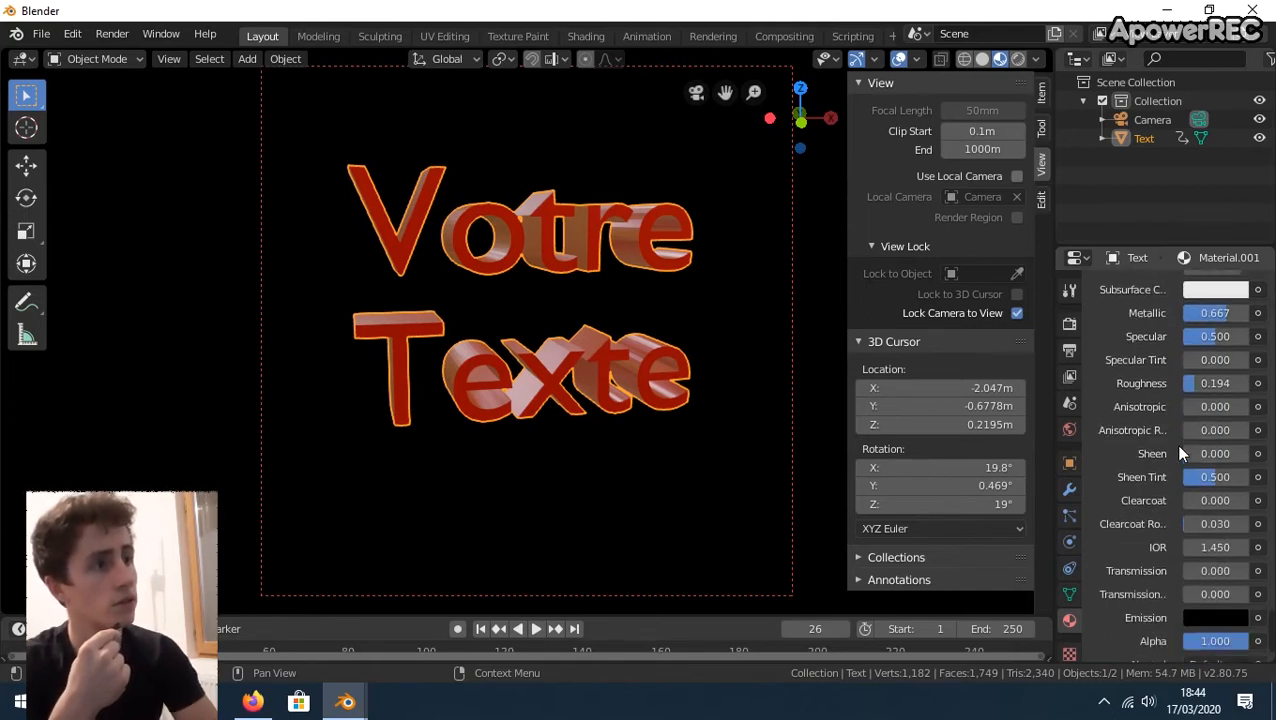
scroll(1194, 578, "down", 2)
left_click(1193, 579)
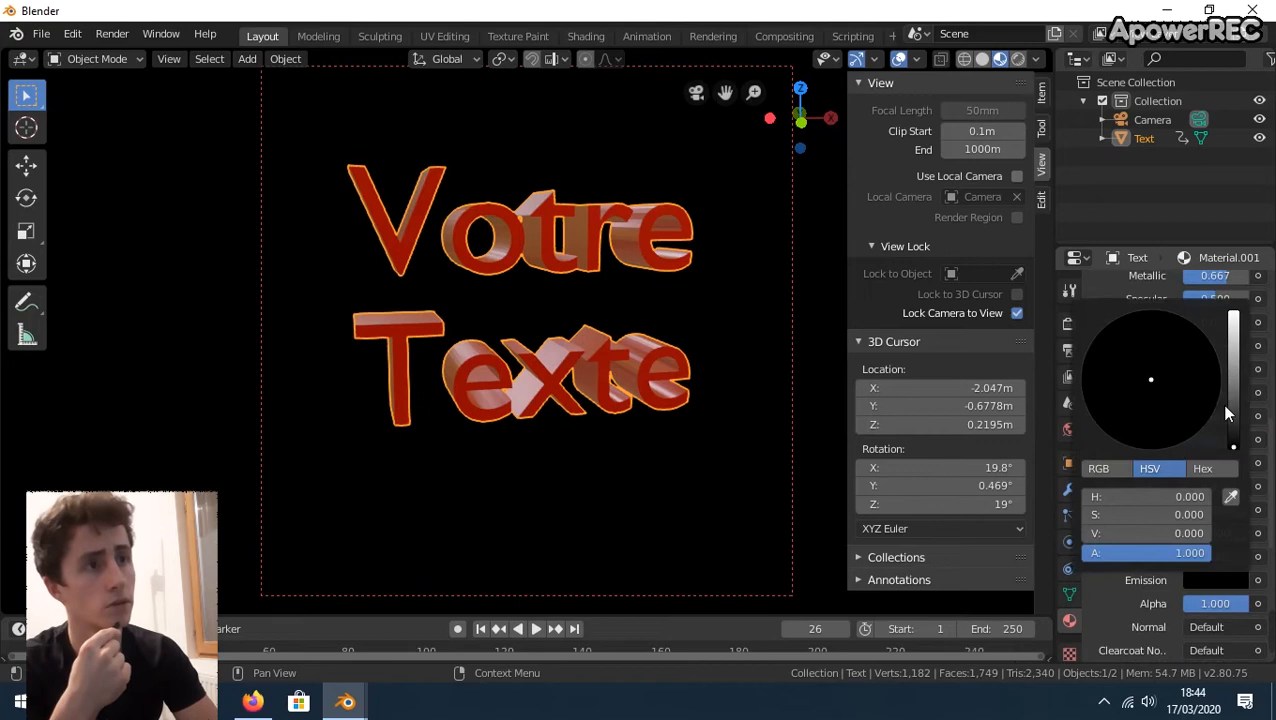
left_click_drag(1233, 362, 1233, 443)
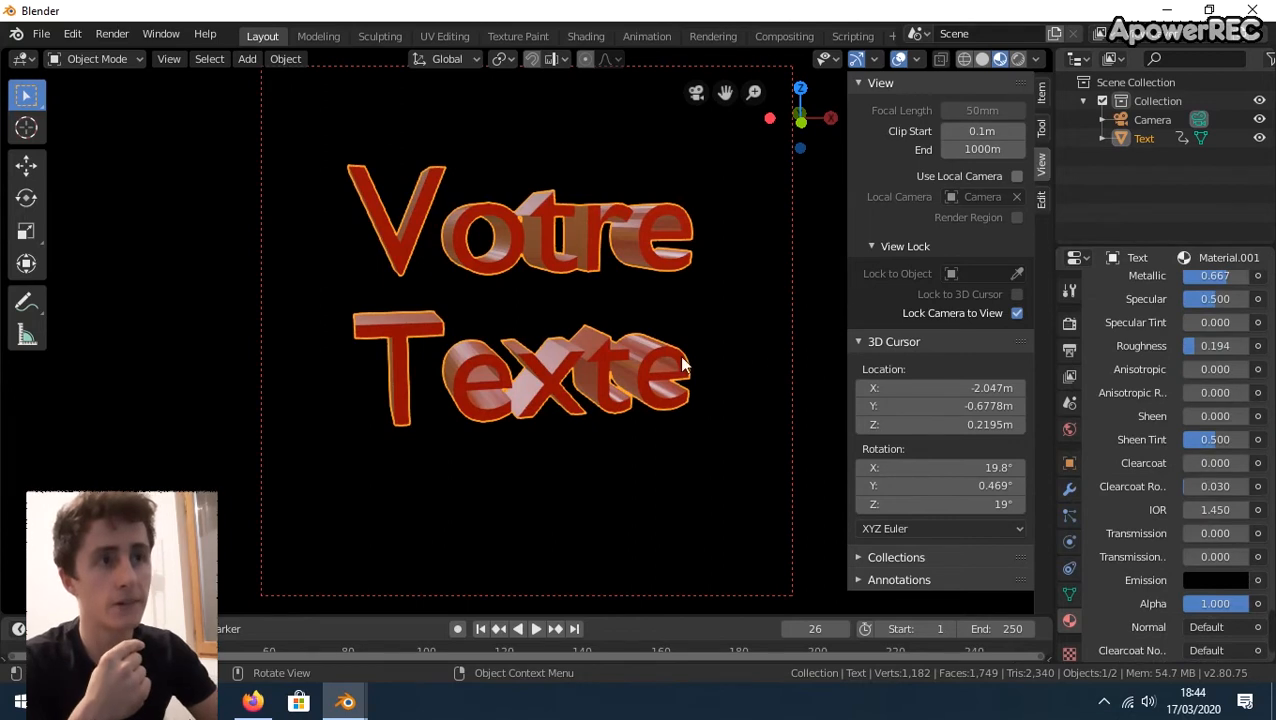
Step: Play the text's rotation animation in the viewport and set the output file format to AVI JPEG
left_click(168, 59)
left_click(214, 366)
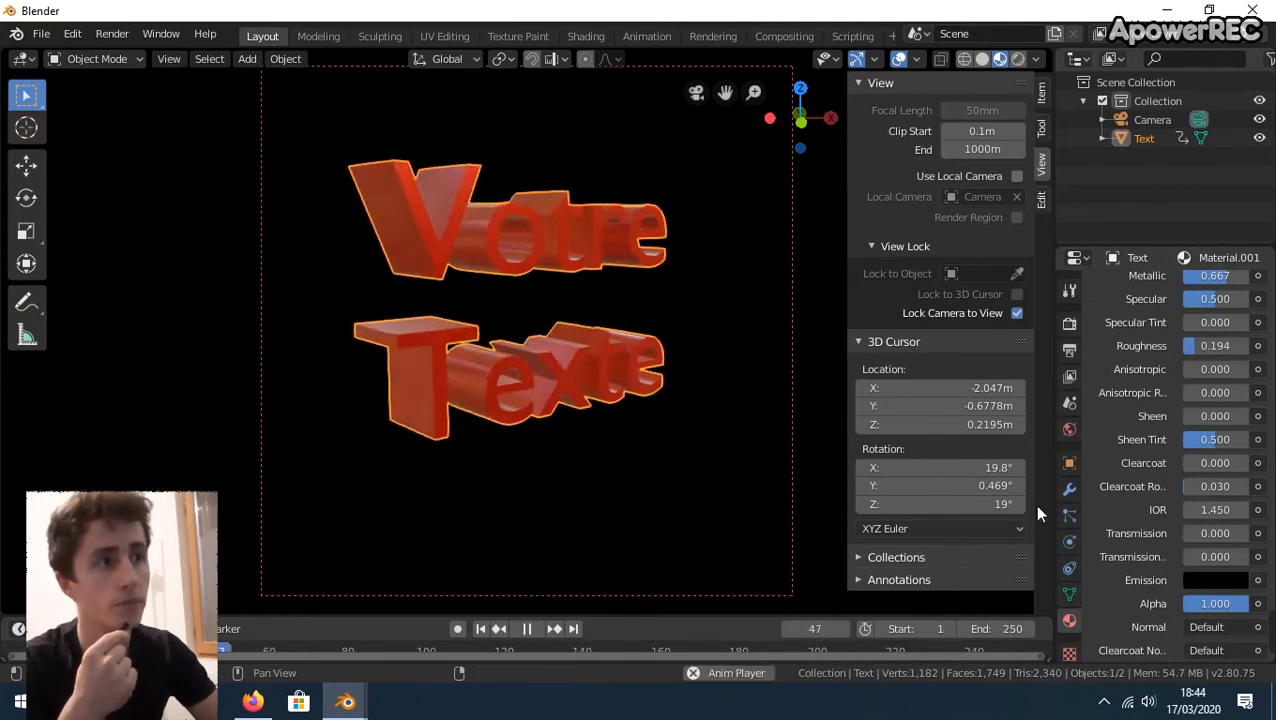
left_click(1068, 350)
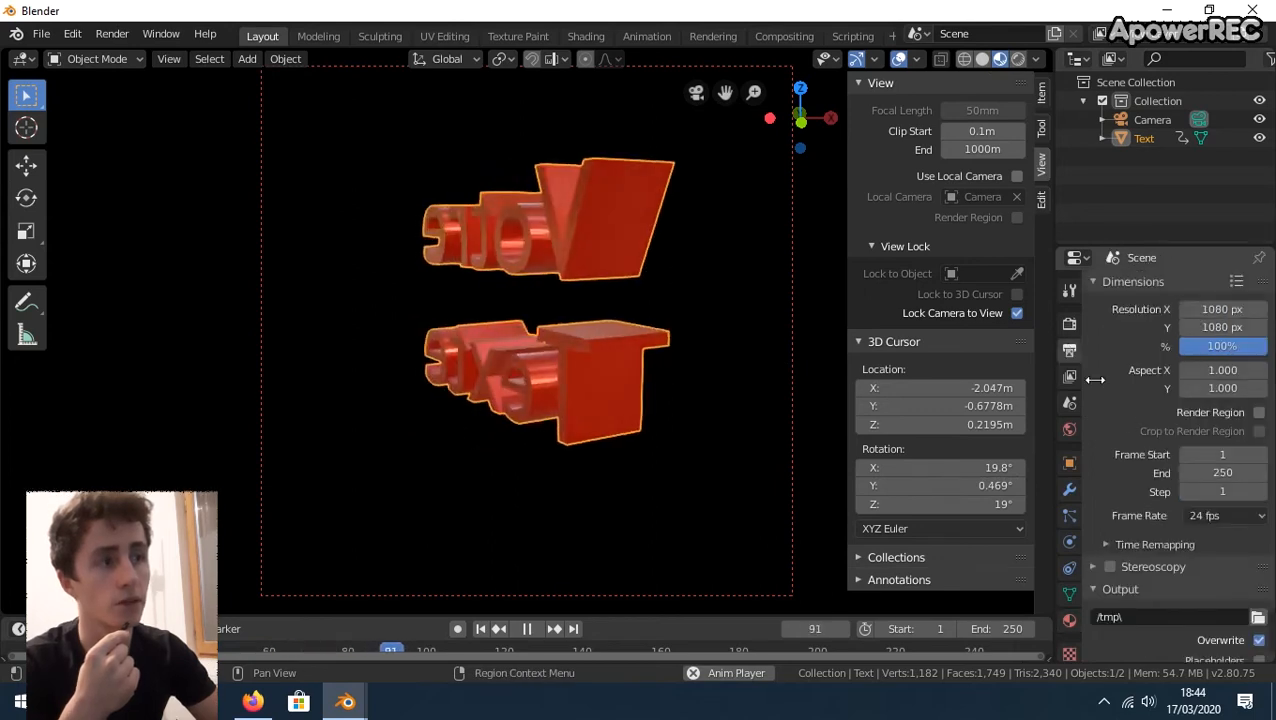
scroll(1154, 480, "down", 5)
left_click(1197, 538)
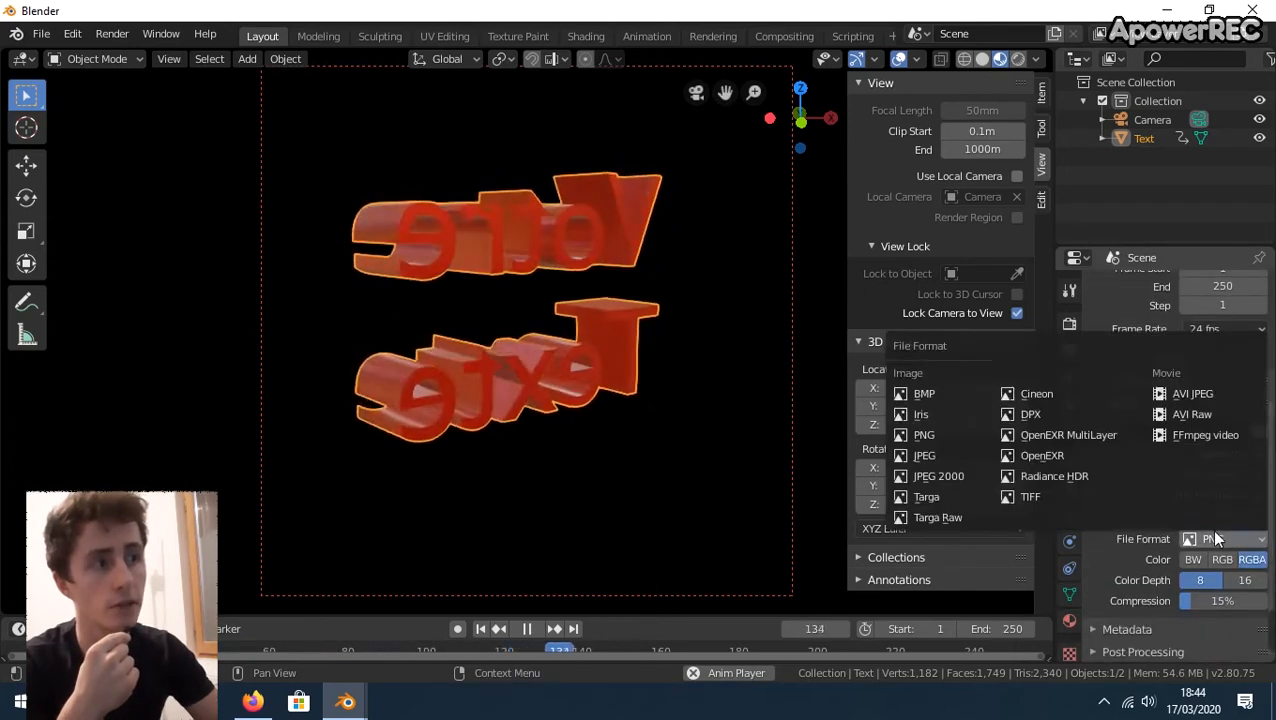
left_click(1200, 396)
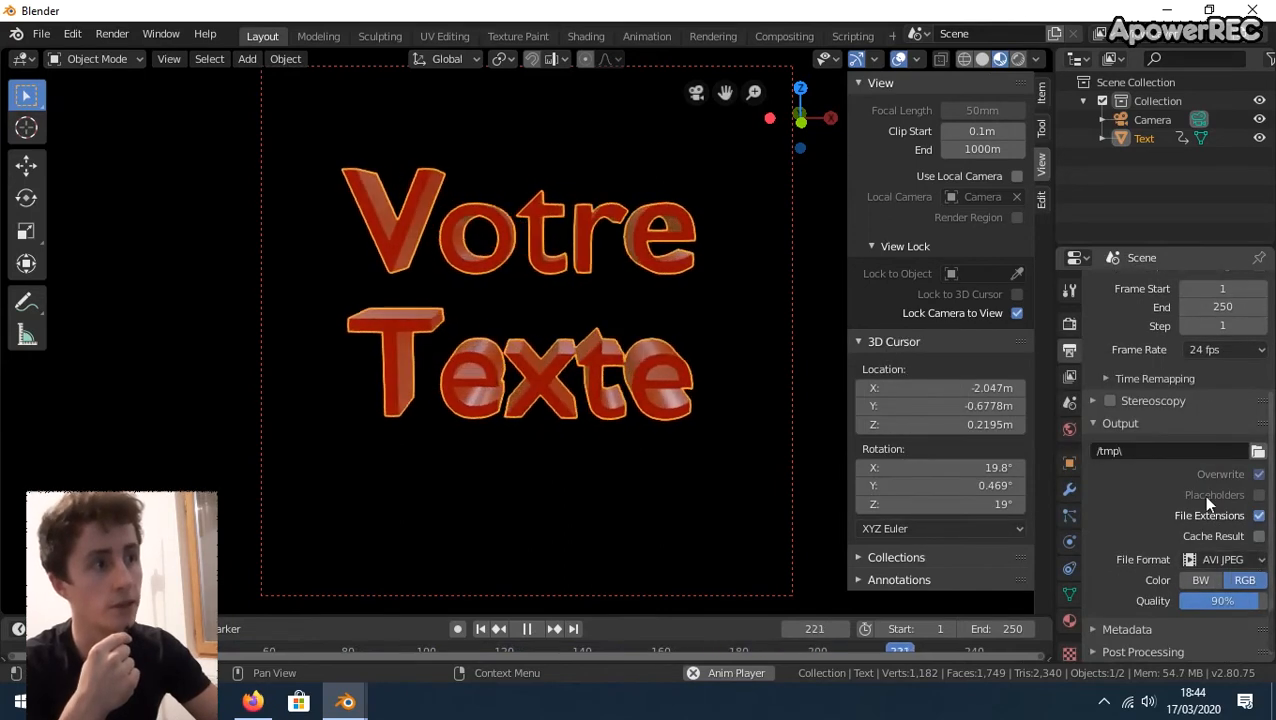
Step: Set the render output folder to the Desktop
left_click(1256, 451)
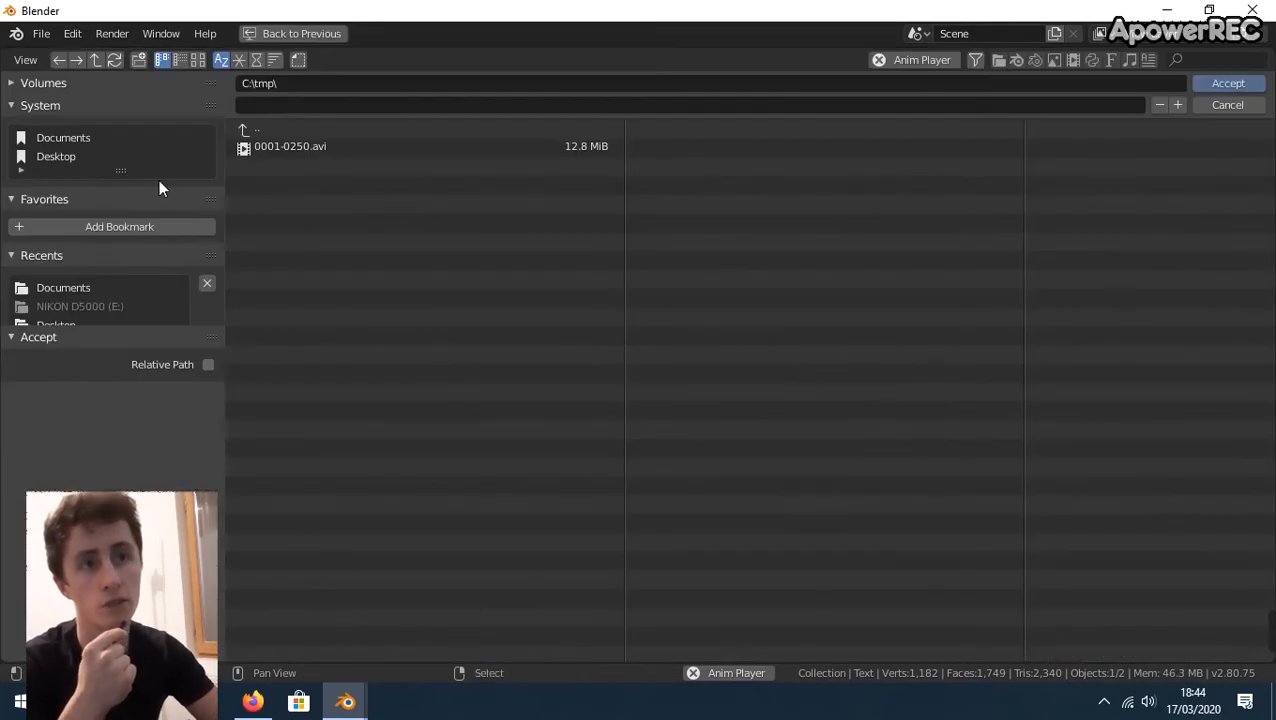
left_click(56, 157)
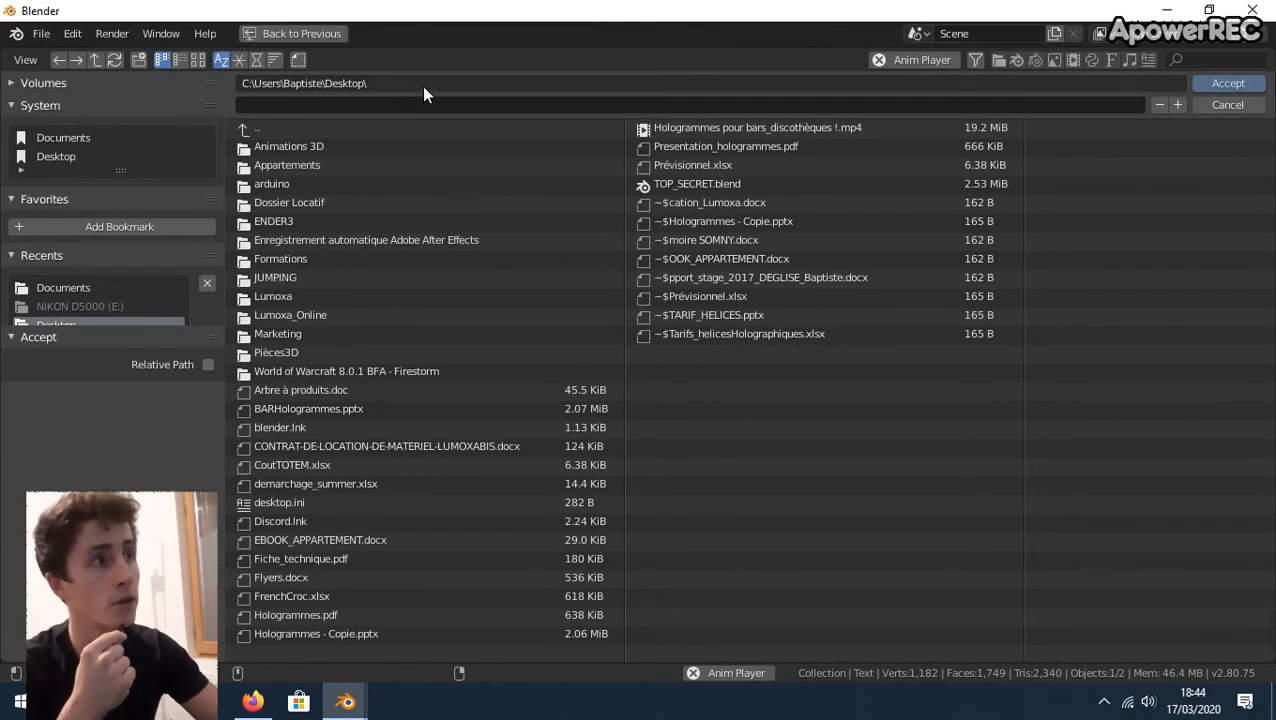
left_click(1222, 83)
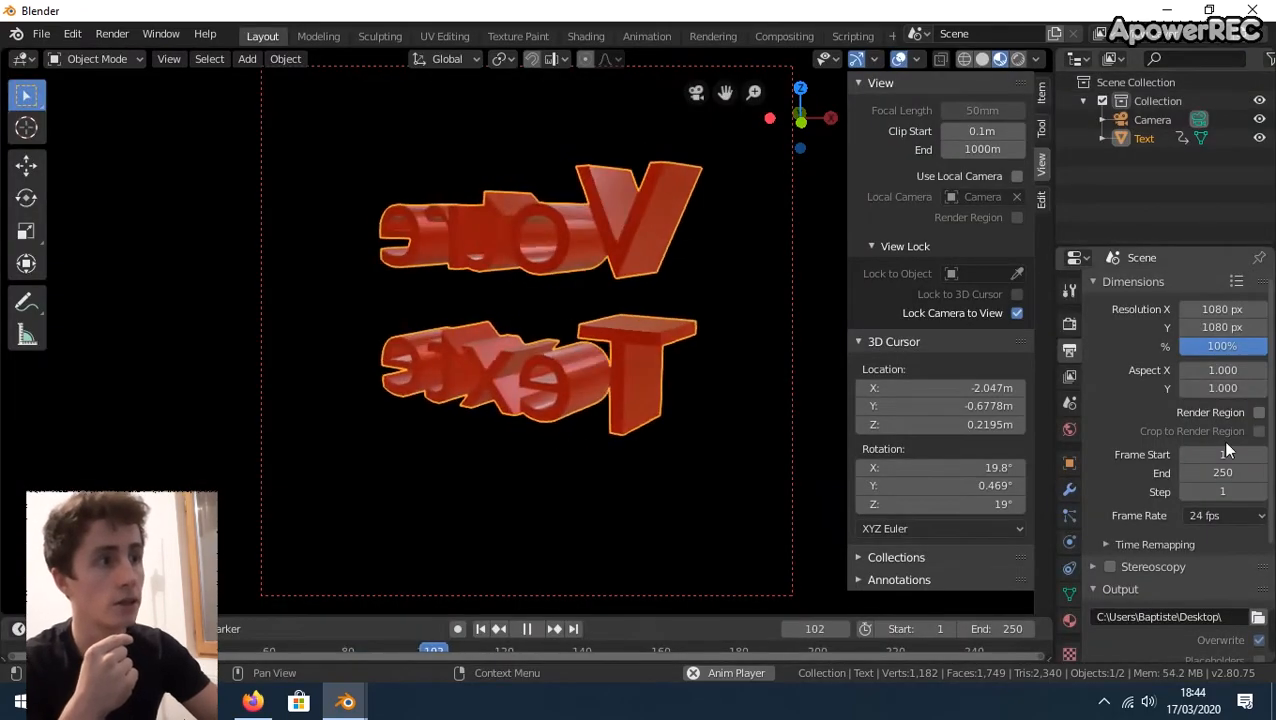
scroll(1183, 420, "down", 5)
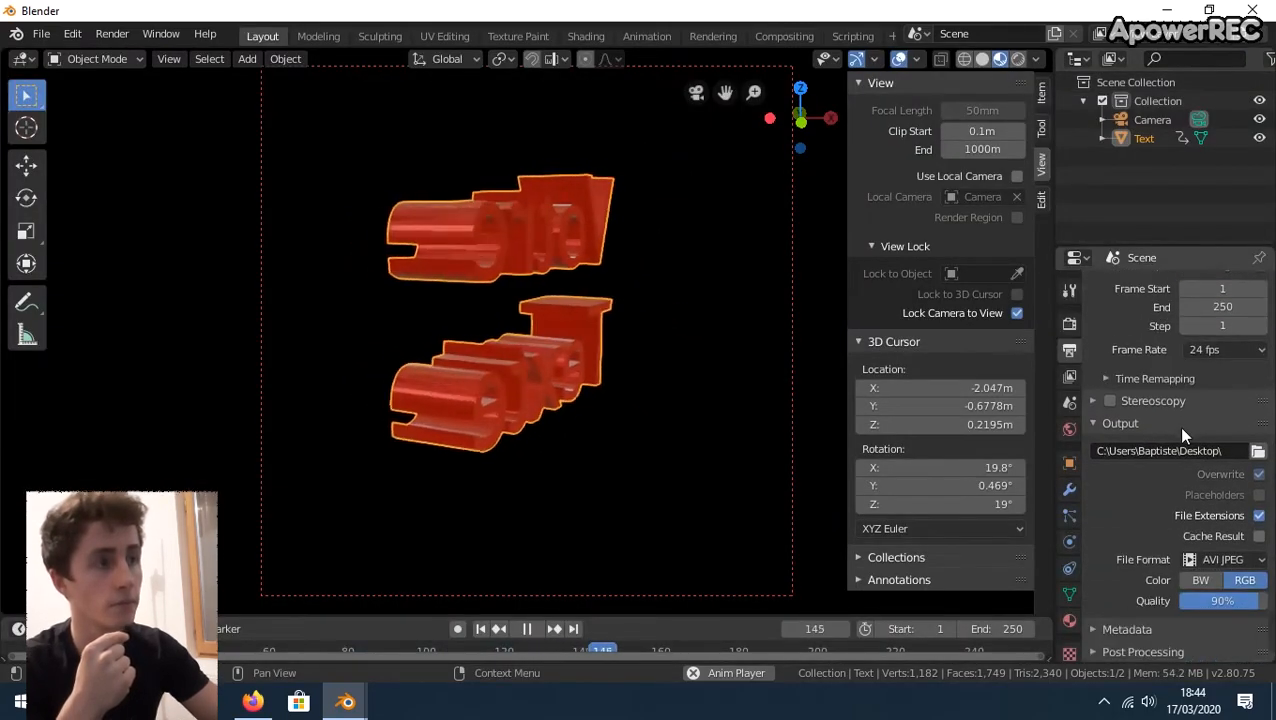
Step: Render the full animation from the viewport and maximize the render window
left_click(165, 60)
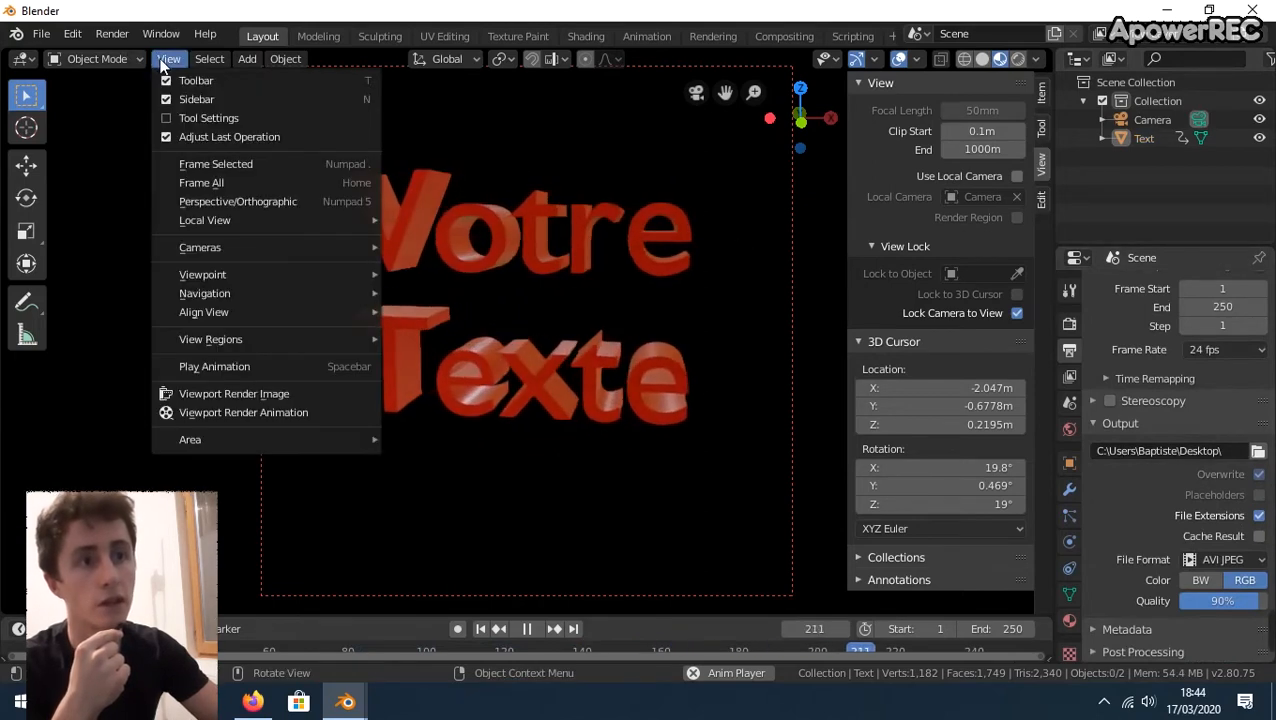
left_click(304, 412)
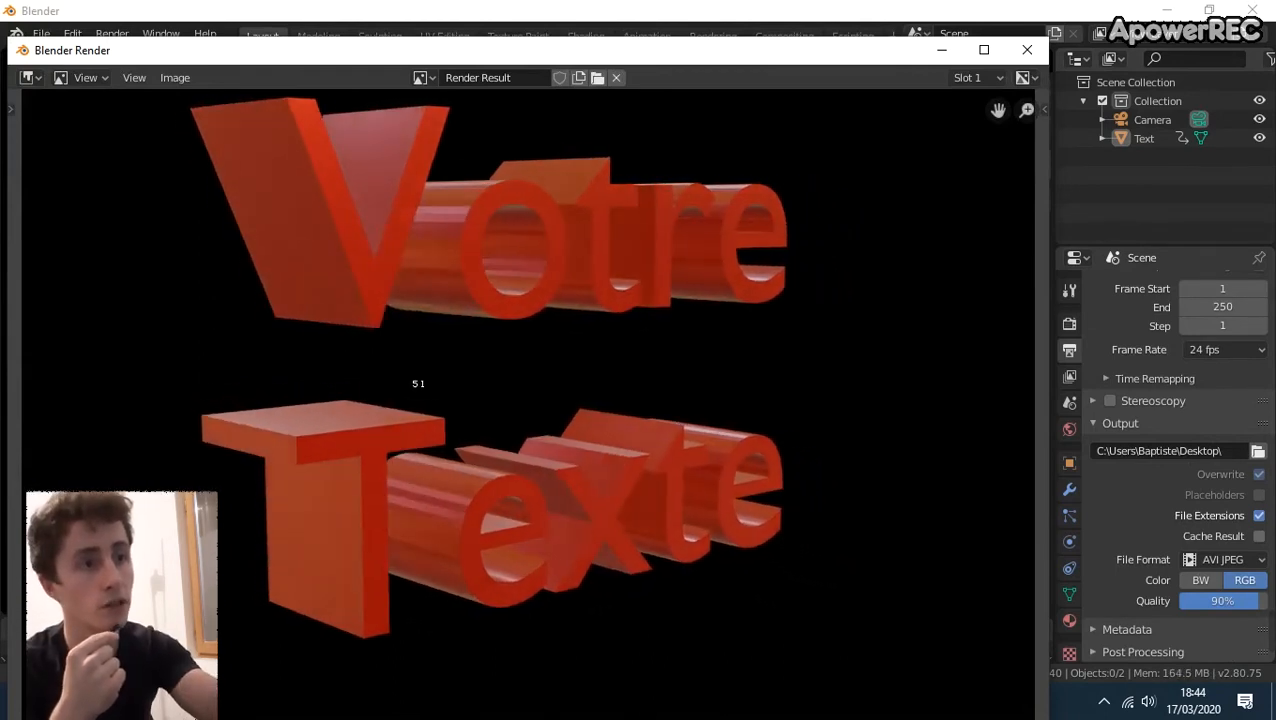
left_click(985, 50)
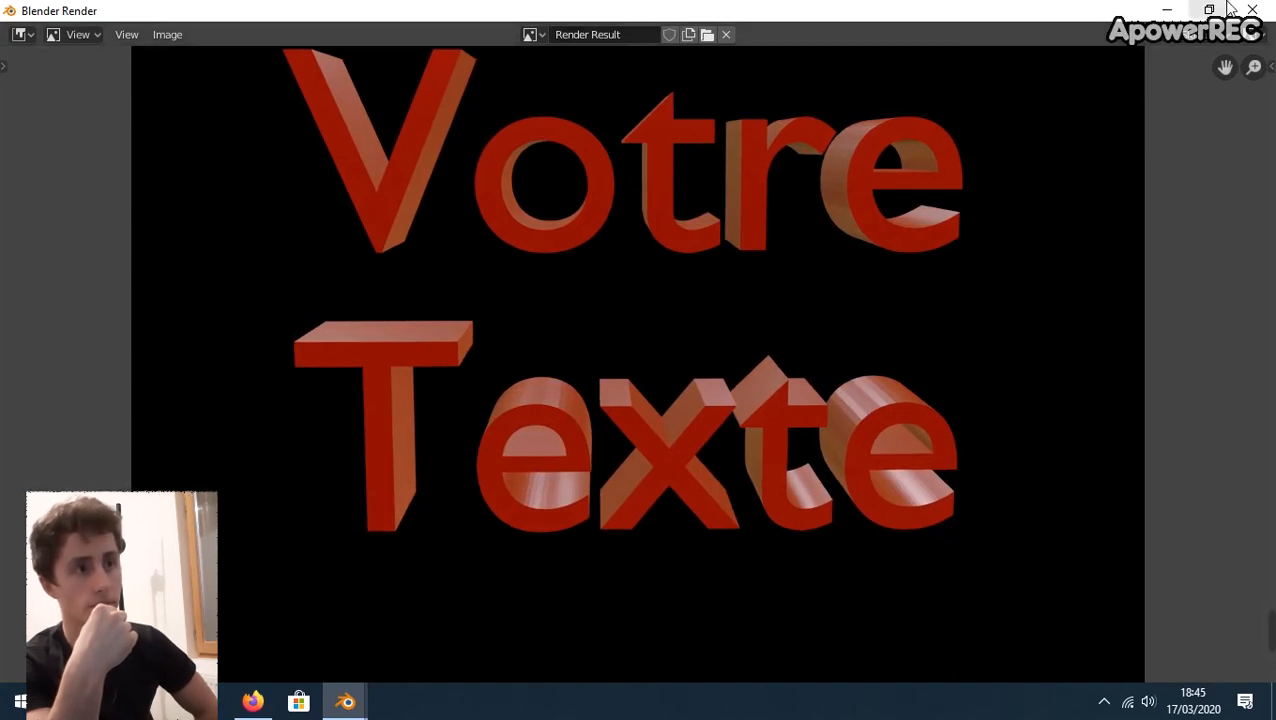
Step: Minimize the open windows and play the rendered video 0001-0250.avi from the desktop in VLC
left_click(1167, 12)
left_click(1167, 12)
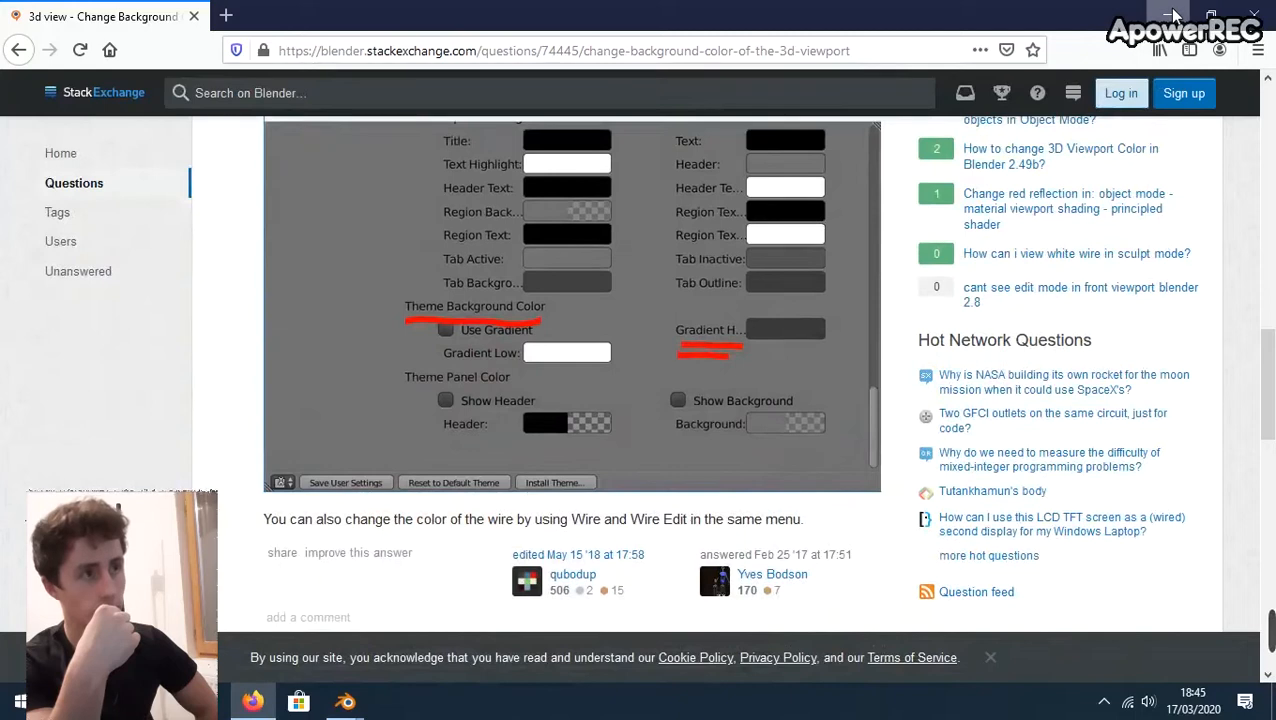
left_click(1168, 12)
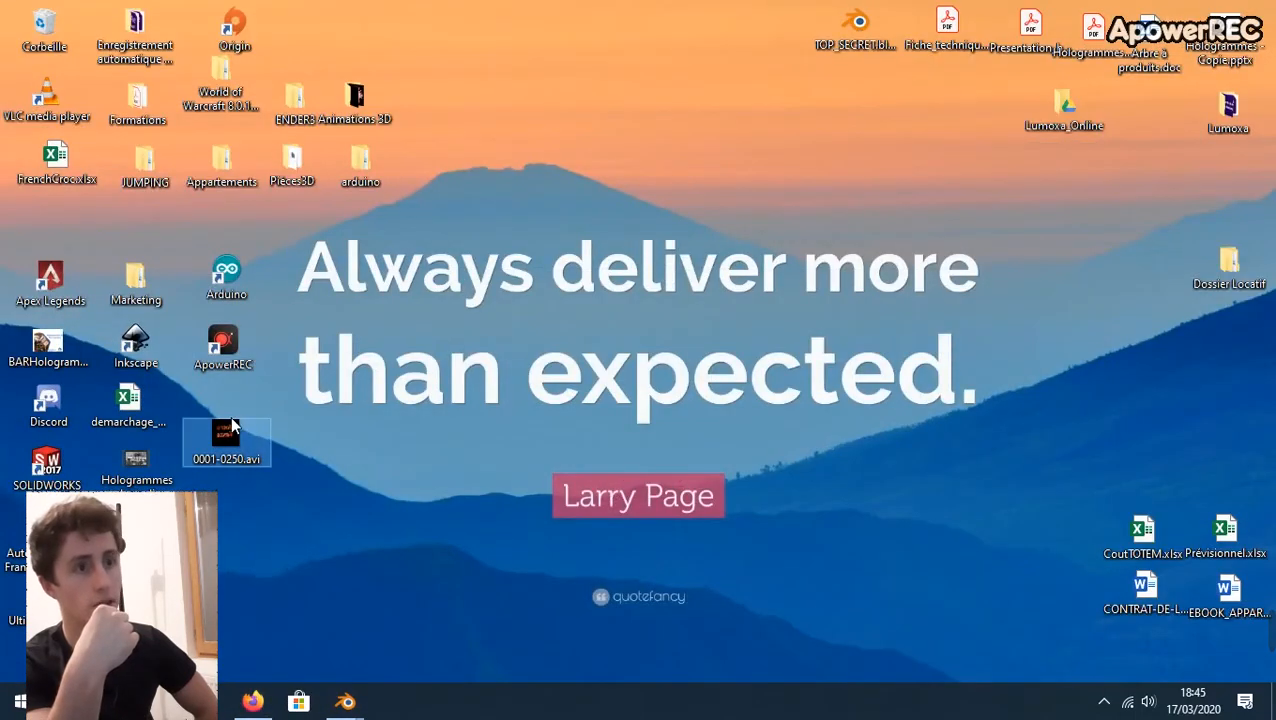
double_click(226, 440)
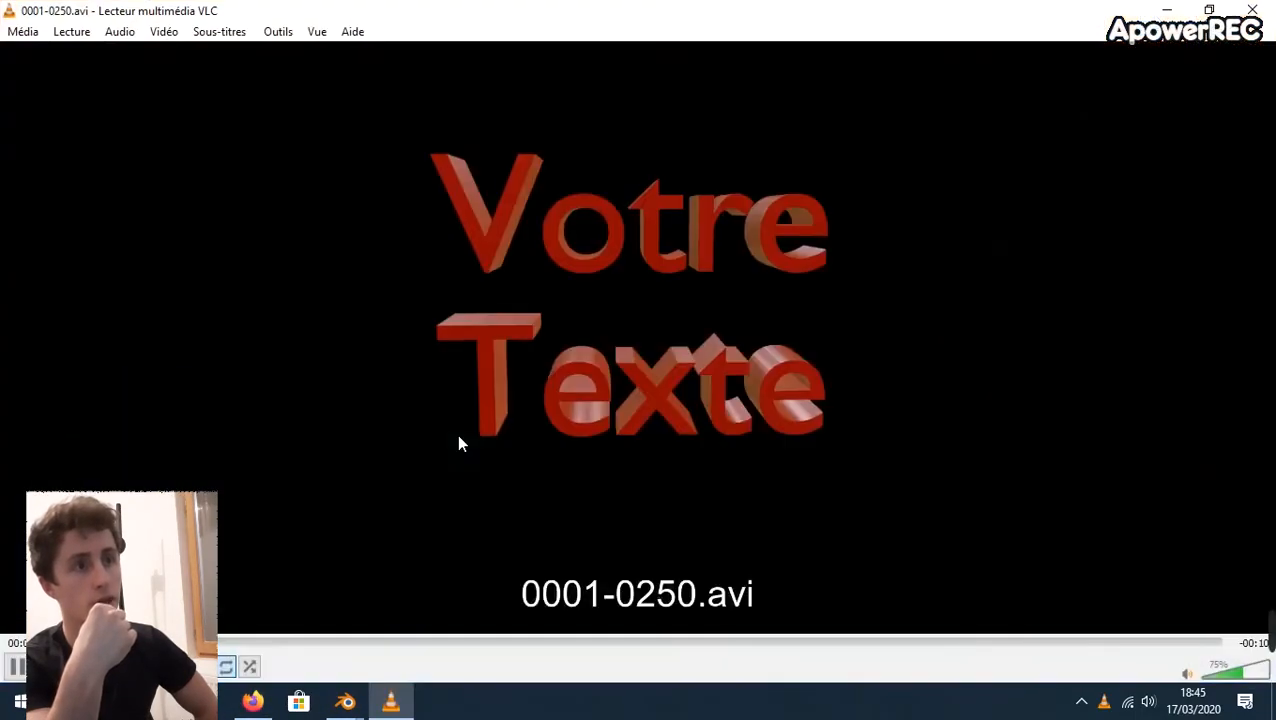